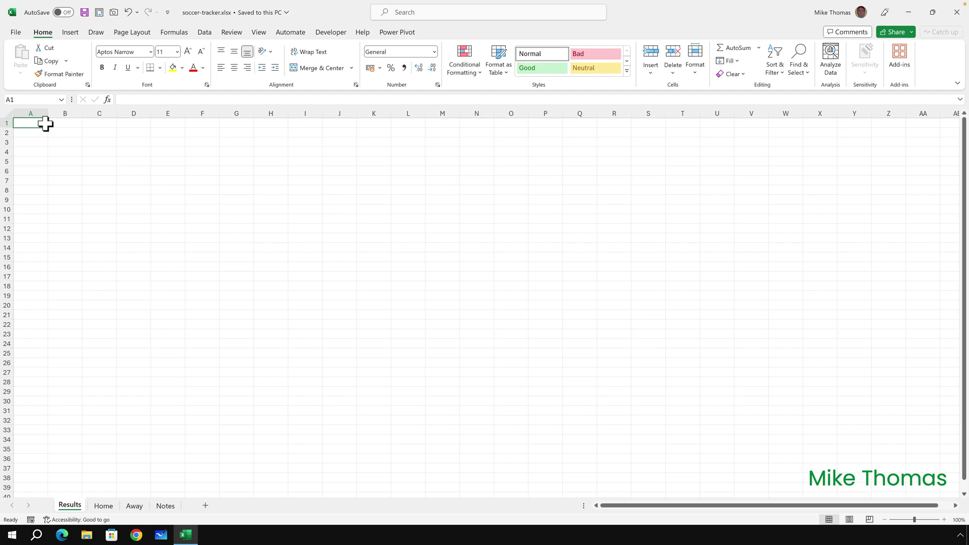
# Connect to the footballwebpages Manchester United 2022-2023 fixtures-results URL with Data > From Web.
pyautogui.click(205, 33)
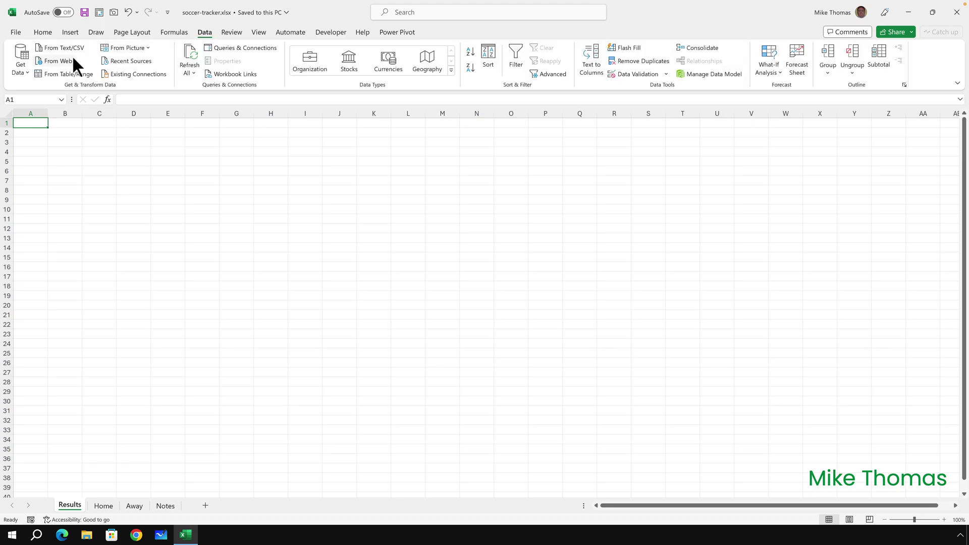
pyautogui.click(60, 61)
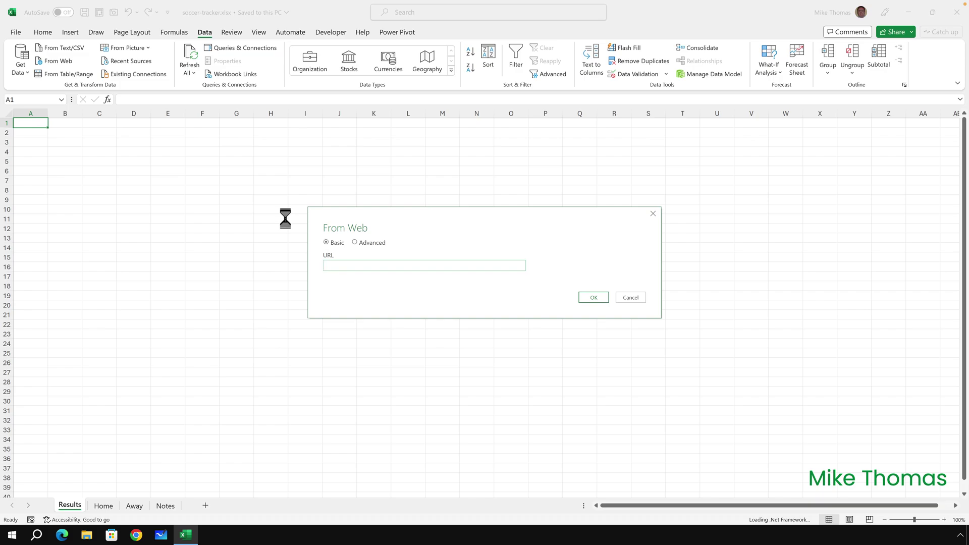
pyautogui.write('https://www.footballwebpages.co.uk/manchester-united/fixtures-results/2022-2023')
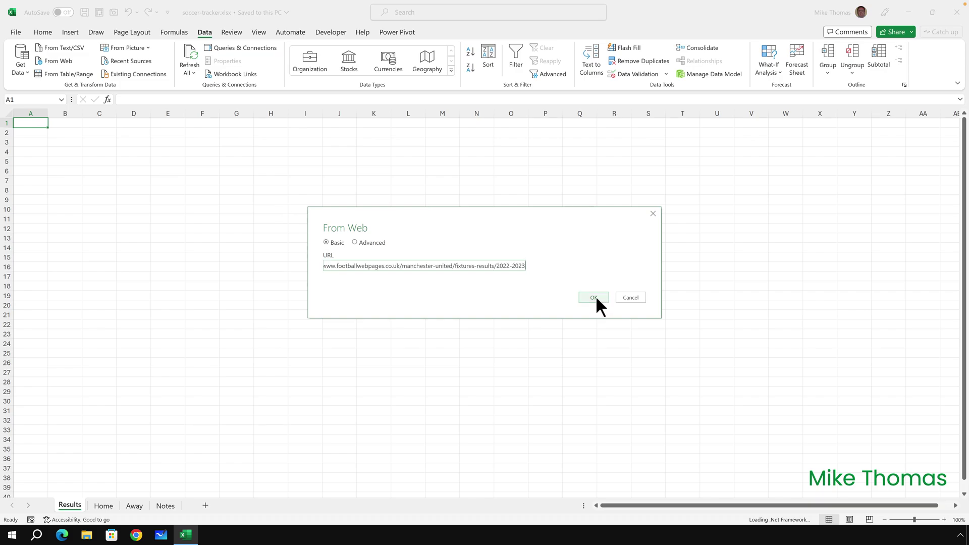
pyautogui.click(595, 297)
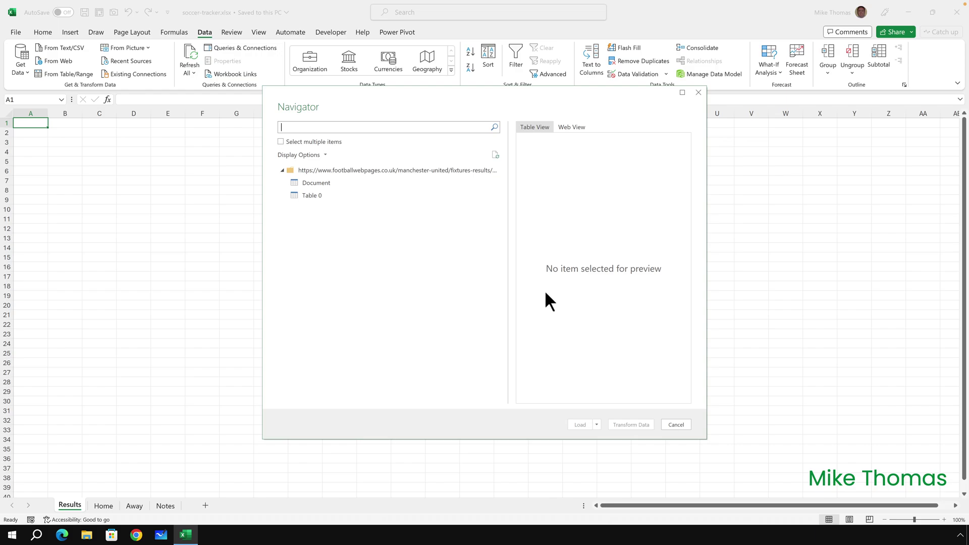
# Preview Table 0's match results in the Navigator and choose Load To.
pyautogui.click(311, 183)
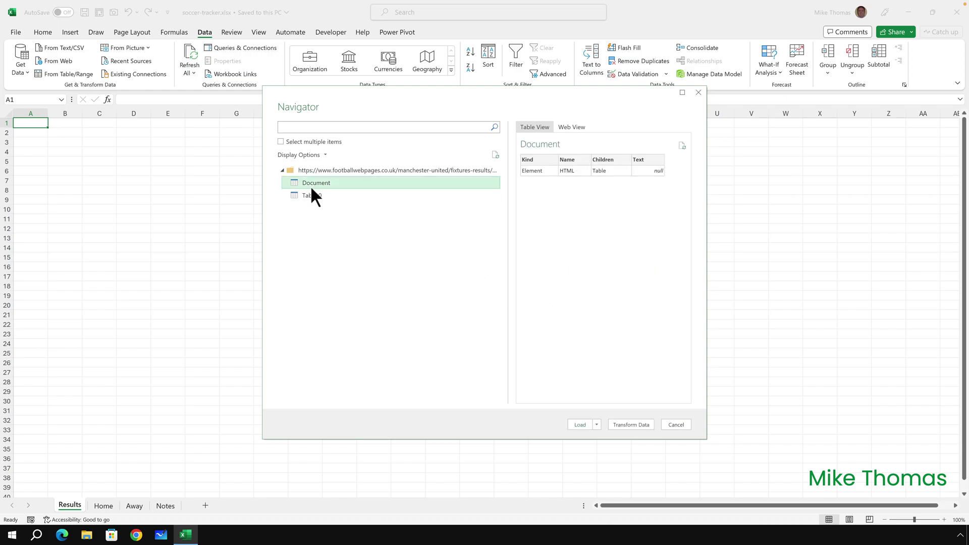
pyautogui.click(311, 195)
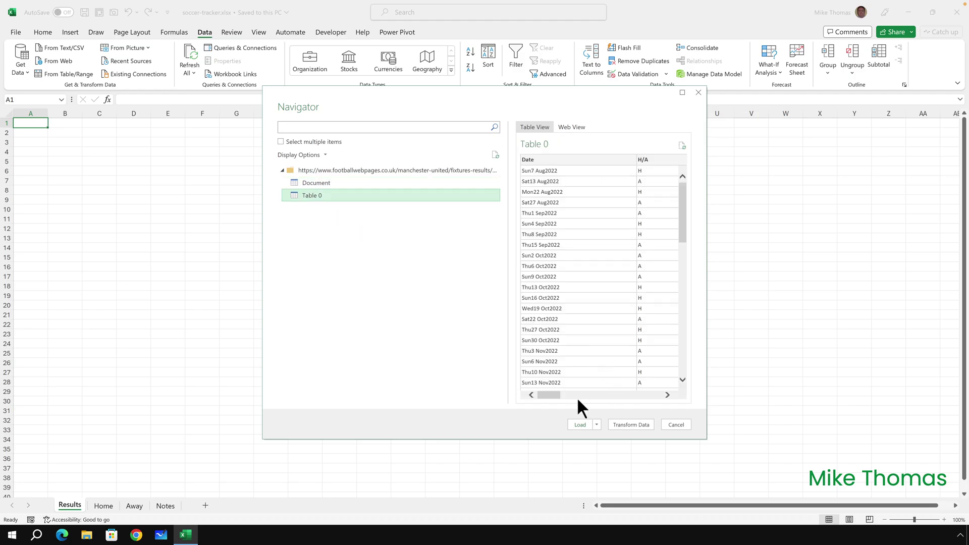
pyautogui.moveTo(549, 395)
pyautogui.mouseDown()
pyautogui.moveTo(642, 393)
pyautogui.moveTo(534, 389)
pyautogui.mouseUp()
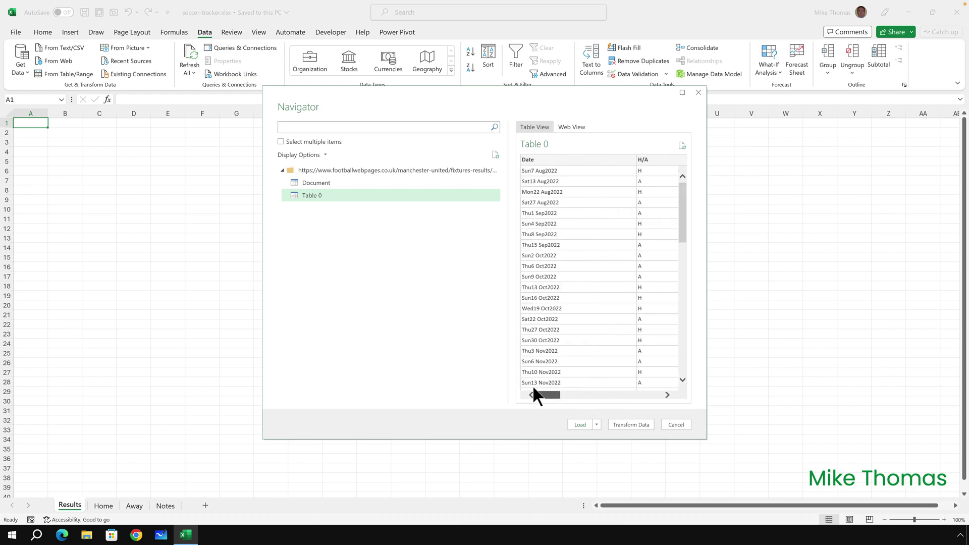
pyautogui.click(598, 426)
pyautogui.click(621, 446)
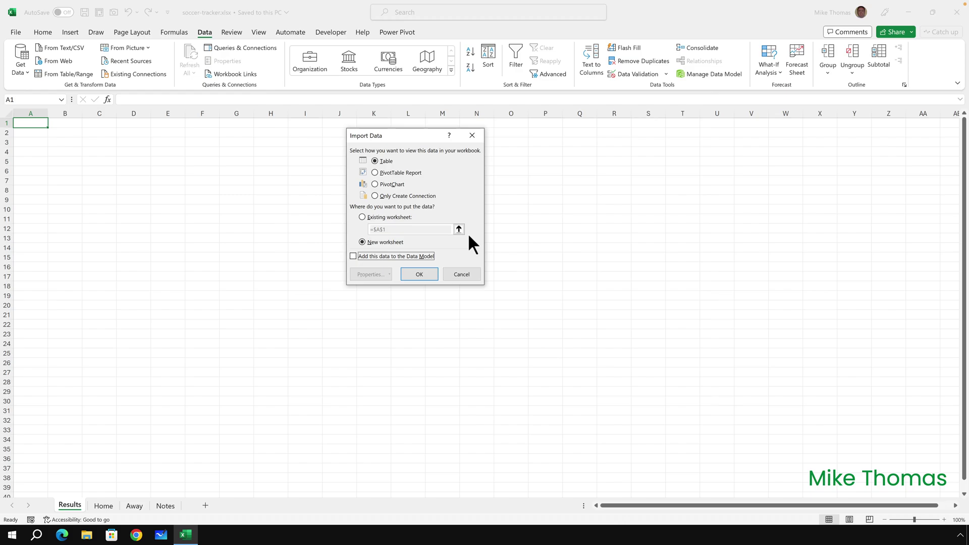
# Load Table 0 as a table into the existing Results sheet at cell =$A$1.
pyautogui.click(393, 217)
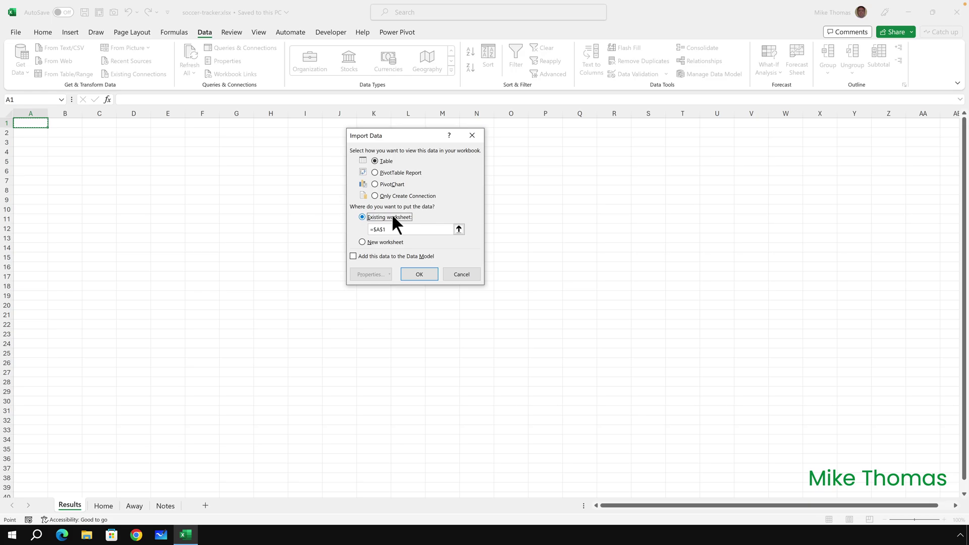
pyautogui.click(419, 274)
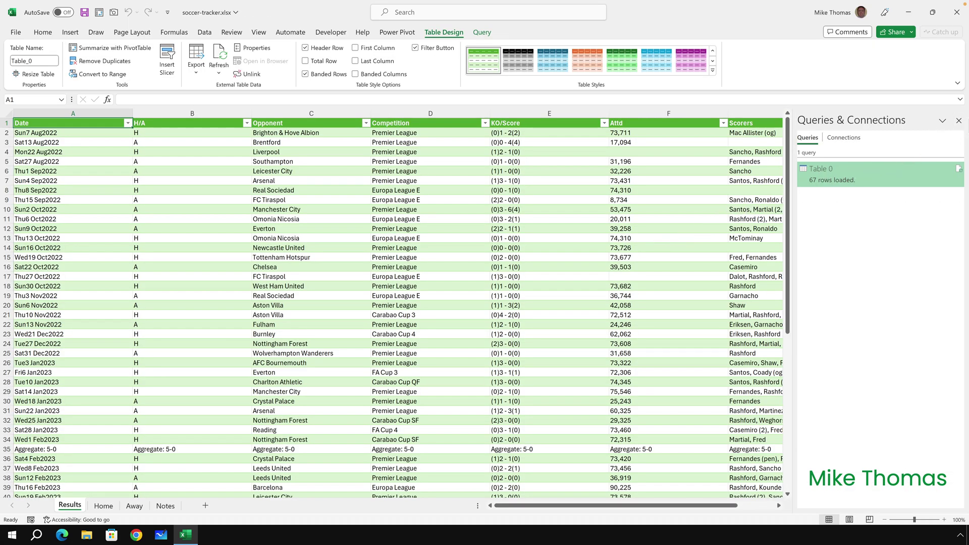
# Close the Queries & Connections pane and rename table Table_0 to Results_Tracker.
pyautogui.click(958, 121)
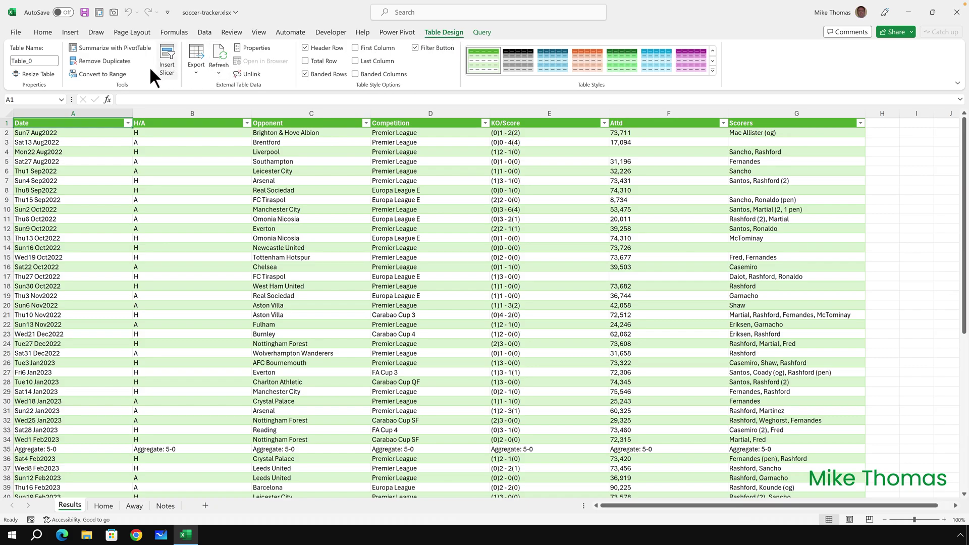
pyautogui.click(34, 61)
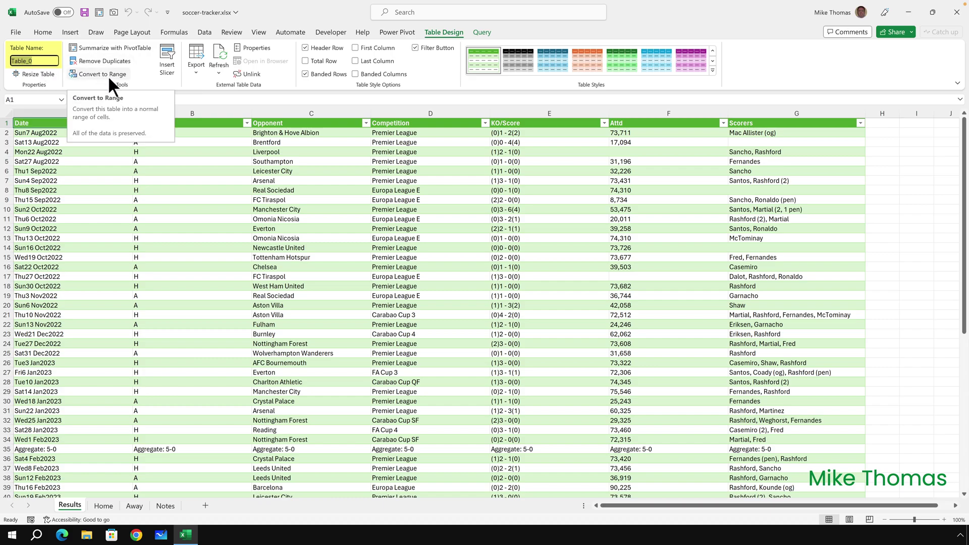
pyautogui.write('Resul')
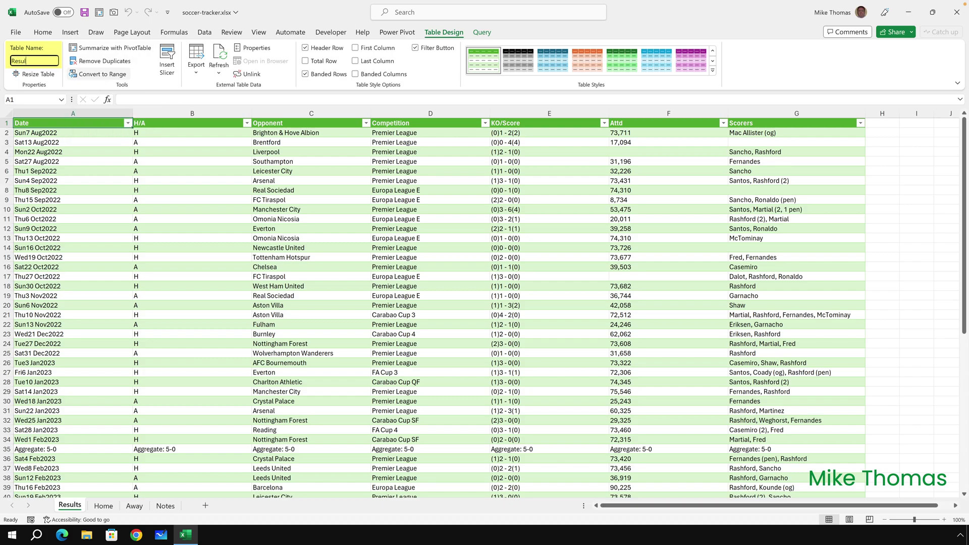
pyautogui.write('ts_Tracker')
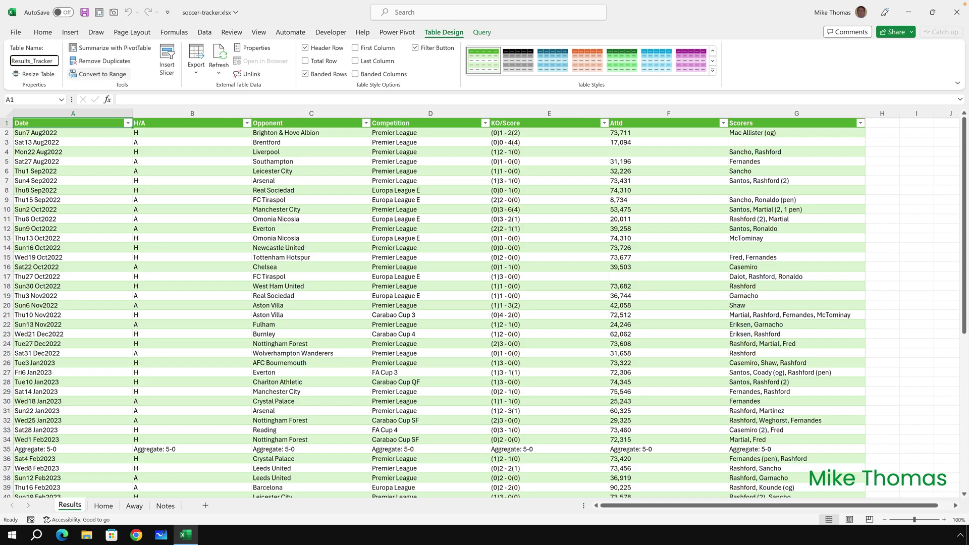
pyautogui.press('Return')
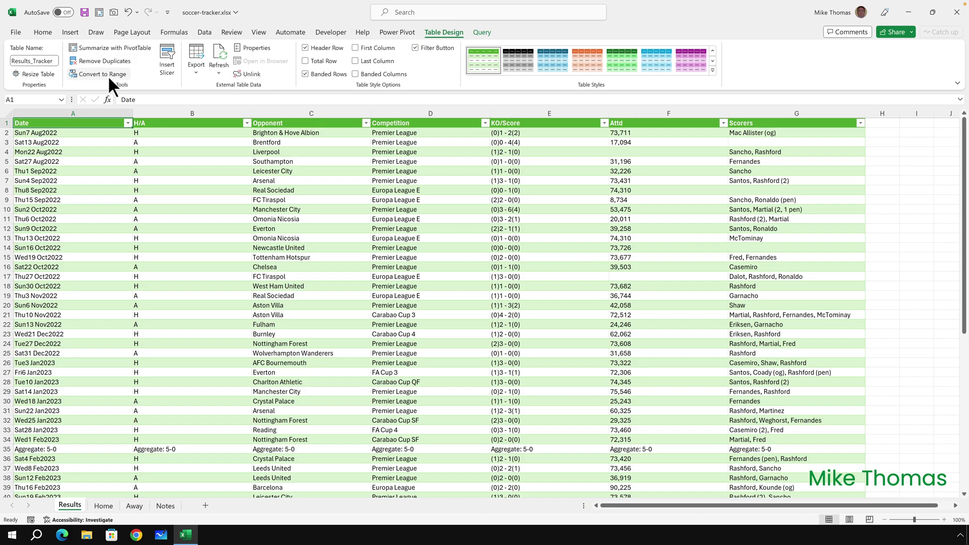
# Launch the Power Query Editor for the results query.
pyautogui.click(202, 32)
pyautogui.click(20, 72)
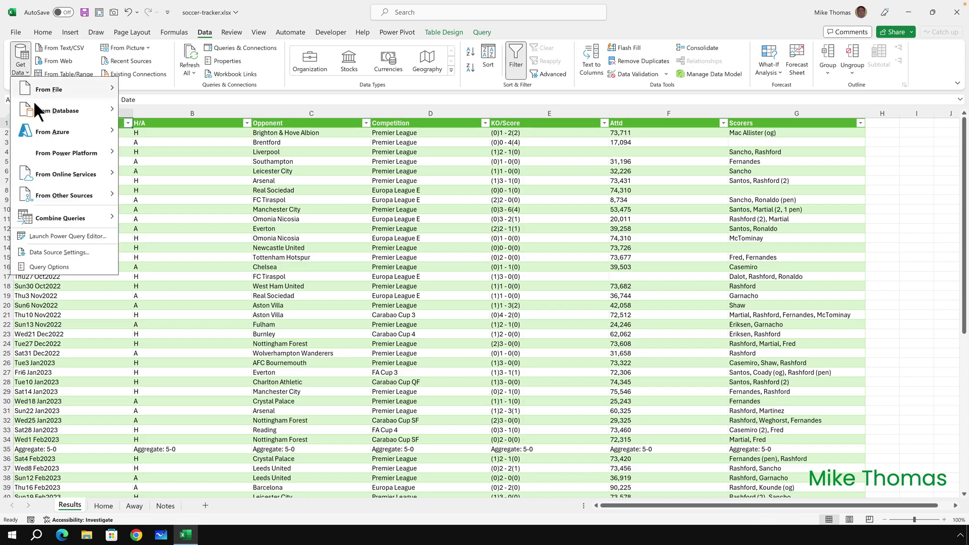
pyautogui.click(72, 236)
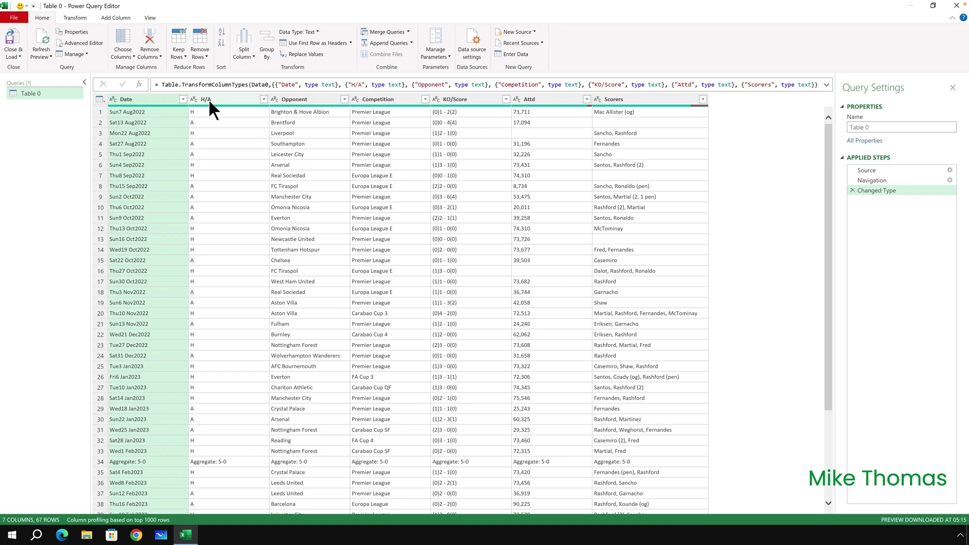
# Rename columns H/A, KO/Score and Attd to Venue, Score and Attendance.
pyautogui.doubleClick(210, 100)
pyautogui.write('V')
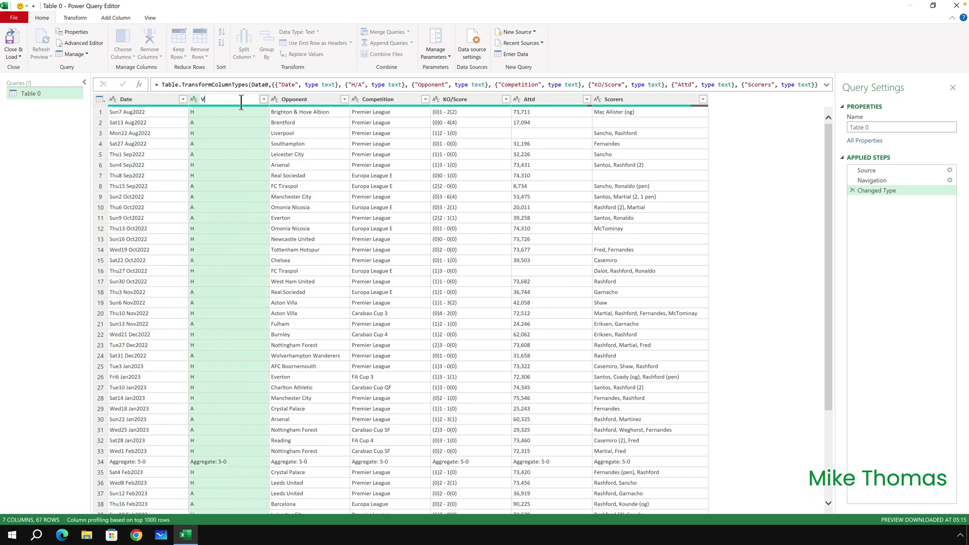
pyautogui.write('enue')
pyautogui.press('Return')
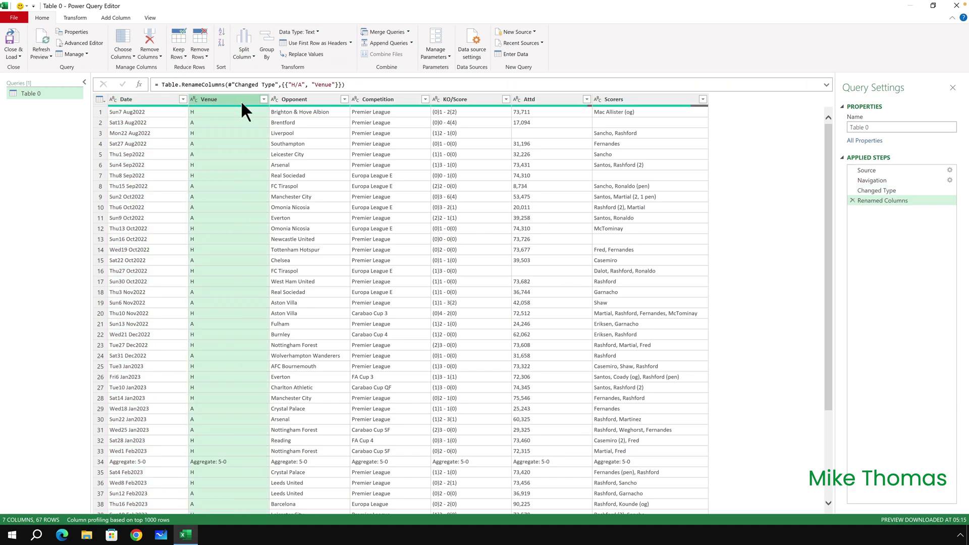
pyautogui.doubleClick(462, 99)
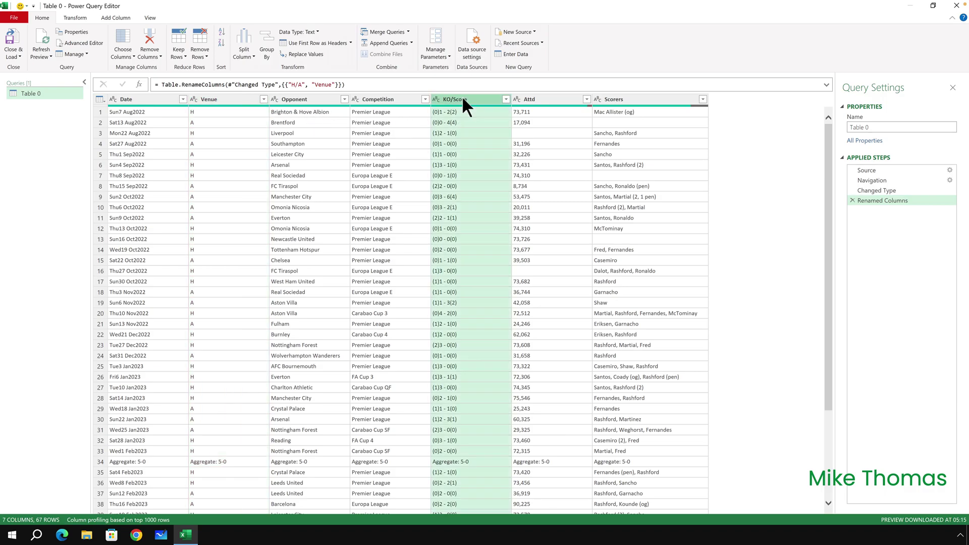
pyautogui.write('Score')
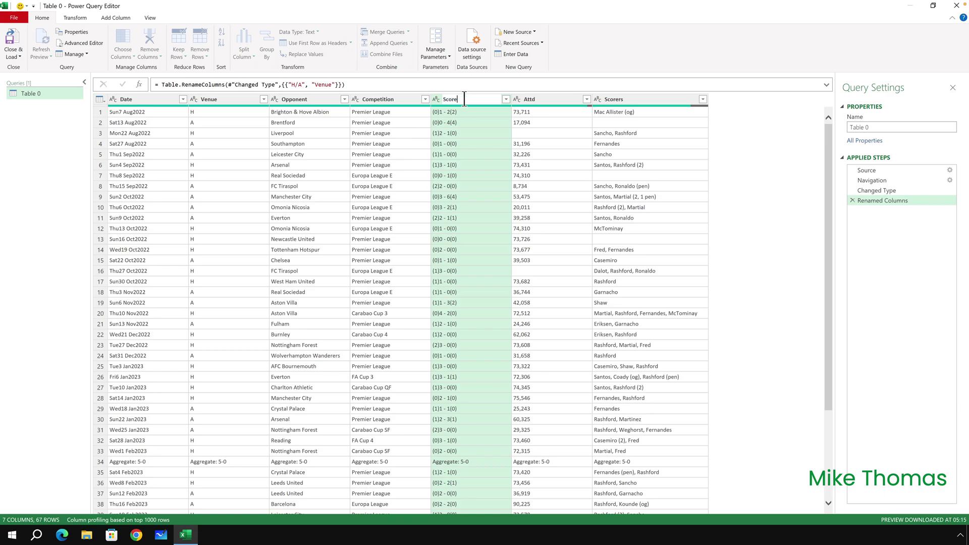
pyautogui.press('Return')
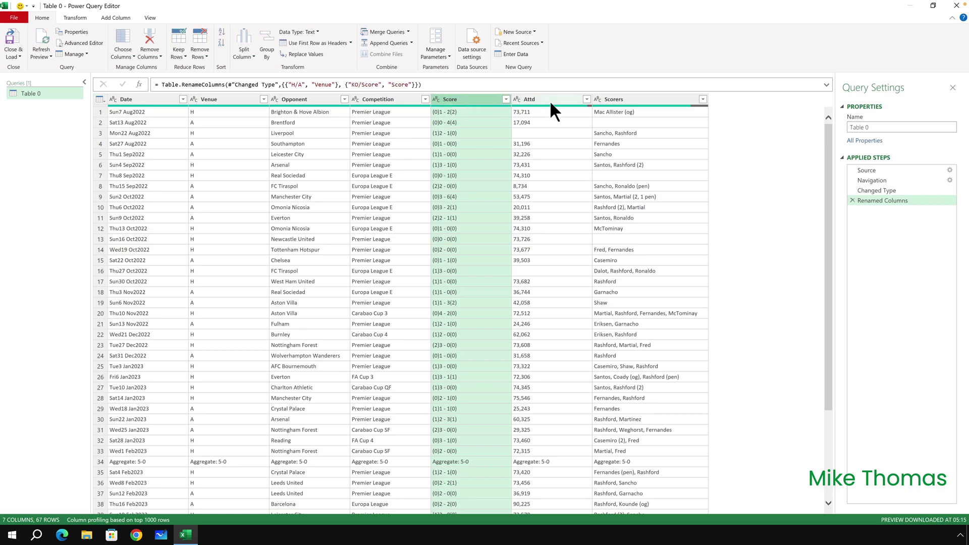
pyautogui.doubleClick(538, 97)
pyautogui.write('A')
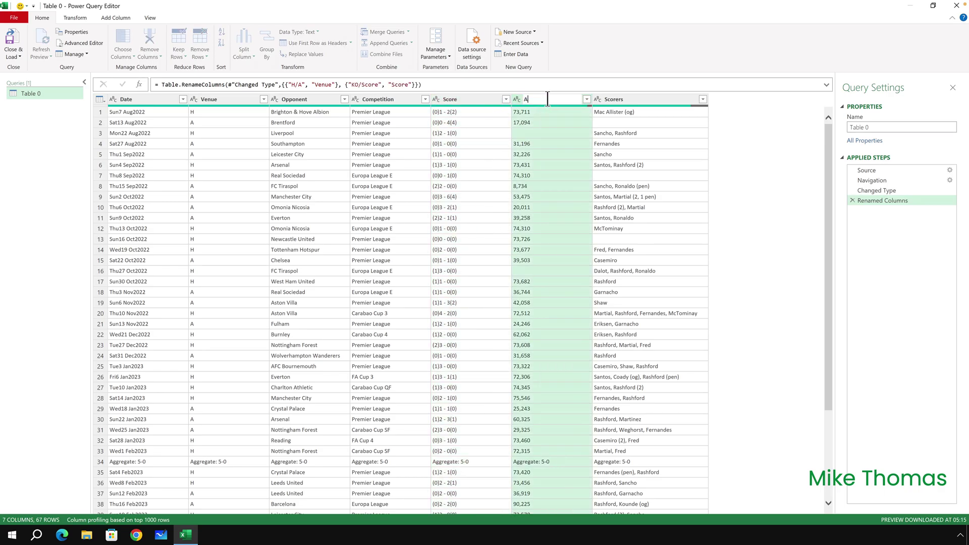
pyautogui.write('ttendance')
pyautogui.press('Return')
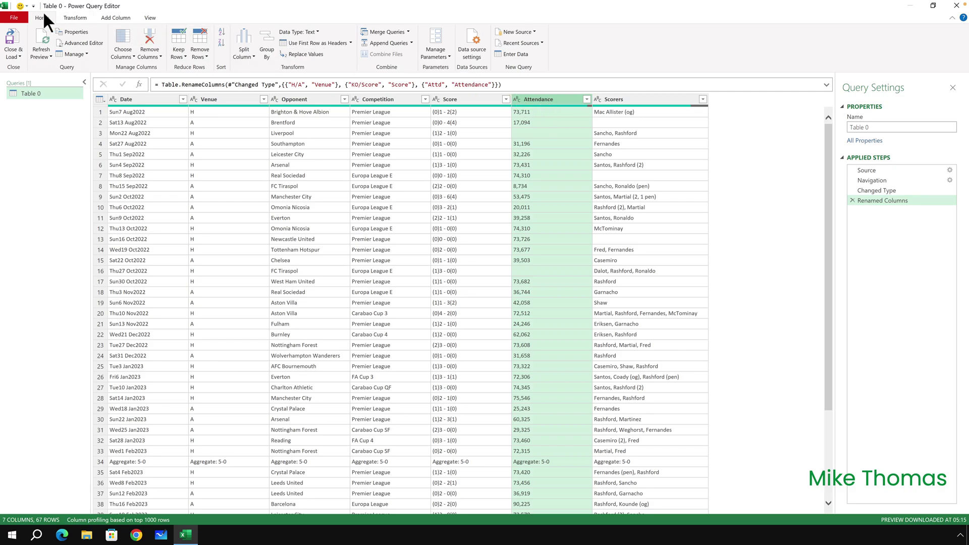
# Uncheck Scorers in Choose Columns, keeping Date, Venue, Opponent, Competition, Score and Attendance.
pyautogui.click(127, 37)
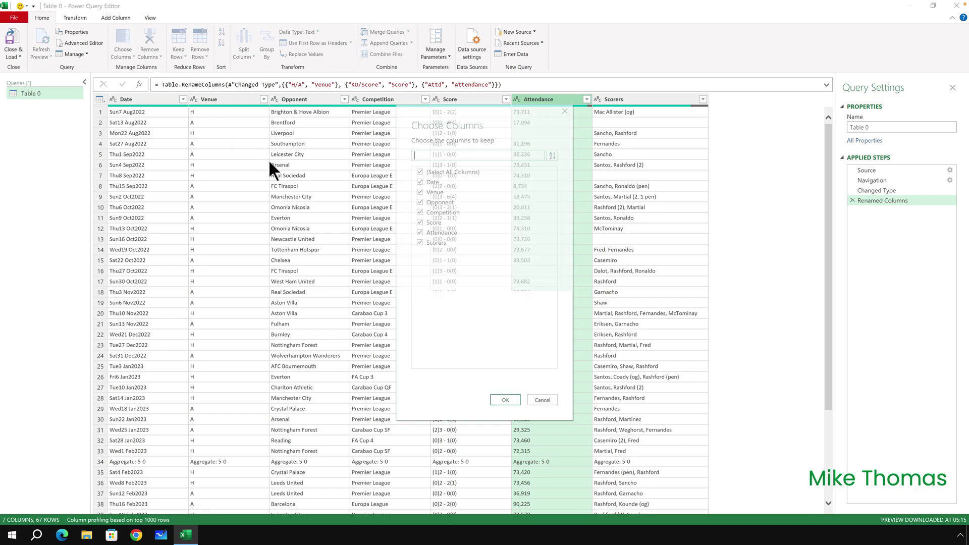
pyautogui.click(419, 242)
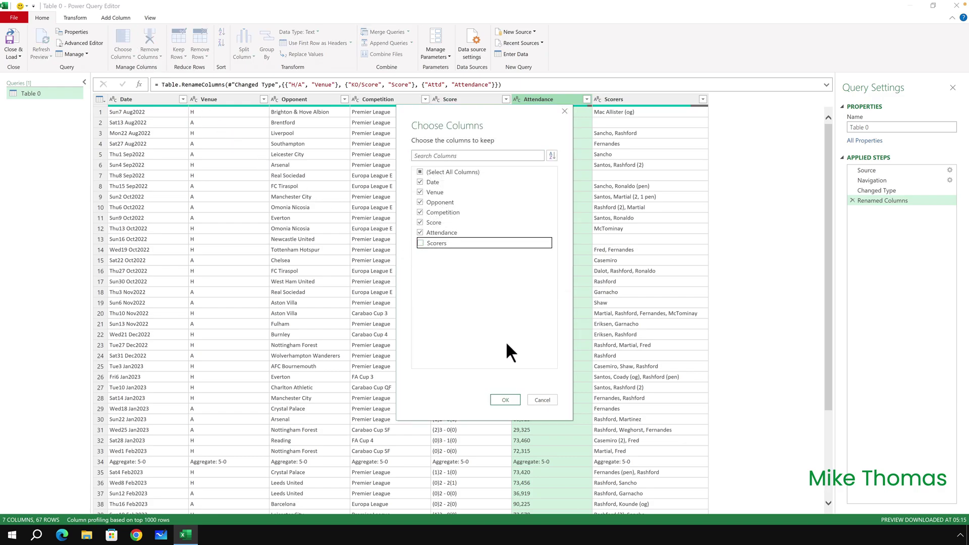
pyautogui.click(502, 402)
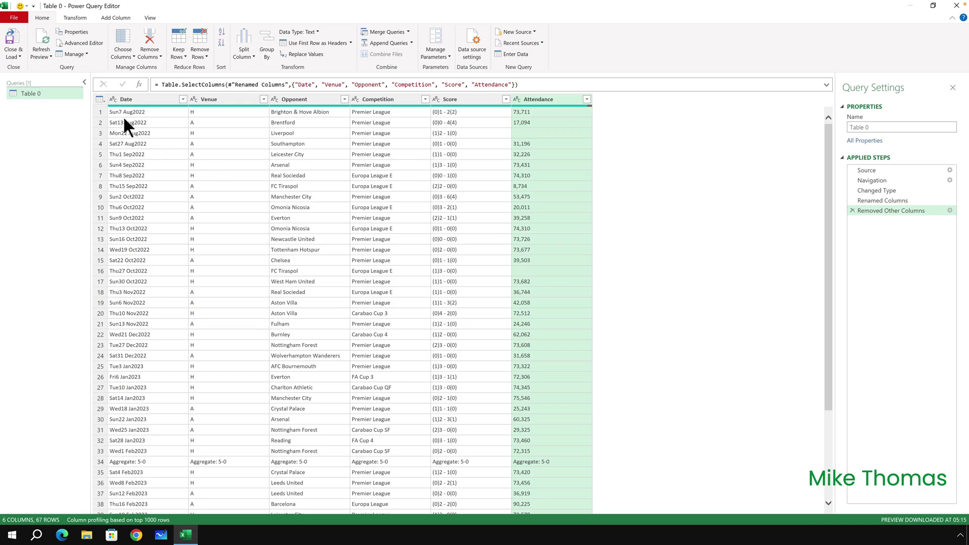
# Set the Date column's type to Date and scroll to check the resulting error rows.
pyautogui.click(113, 99)
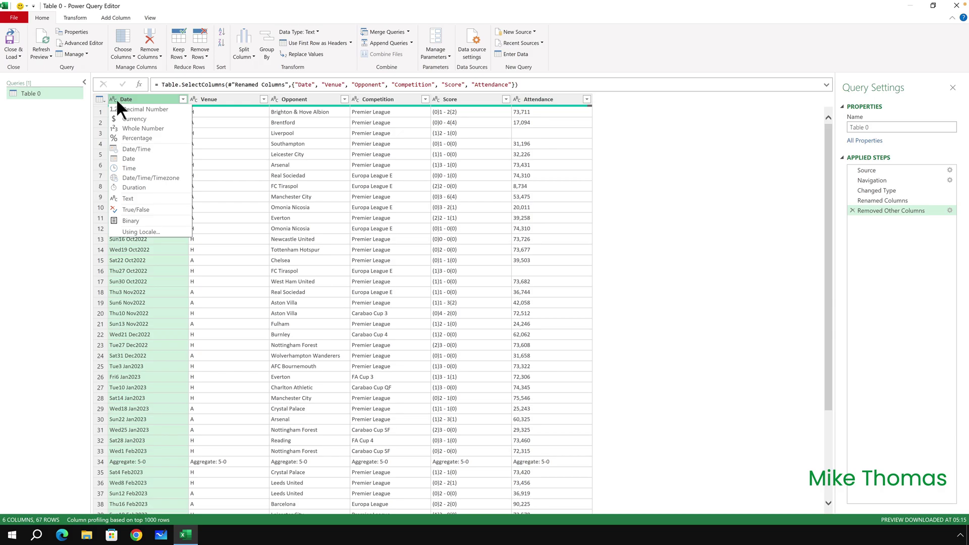
pyautogui.click(135, 159)
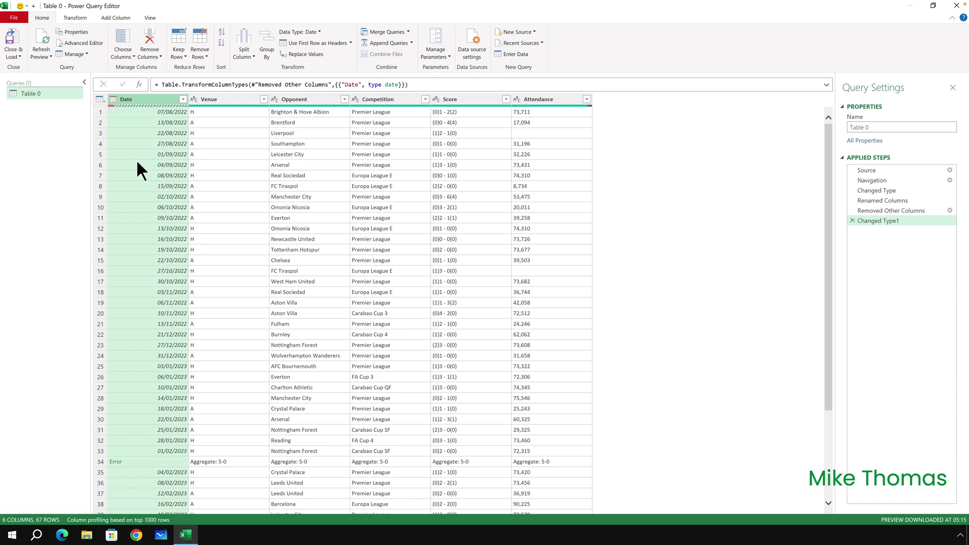
pyautogui.scroll(-4, 137, 168)
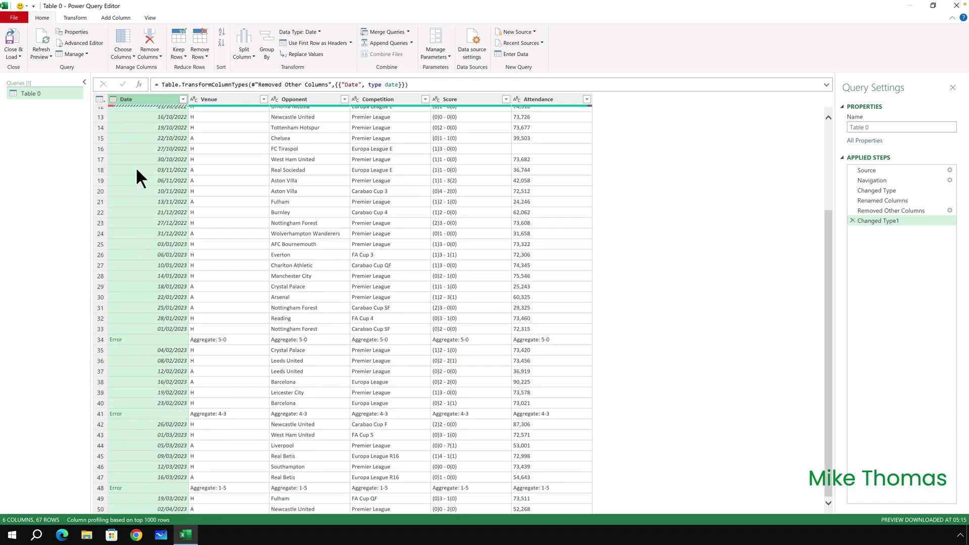
pyautogui.scroll(-4, 137, 177)
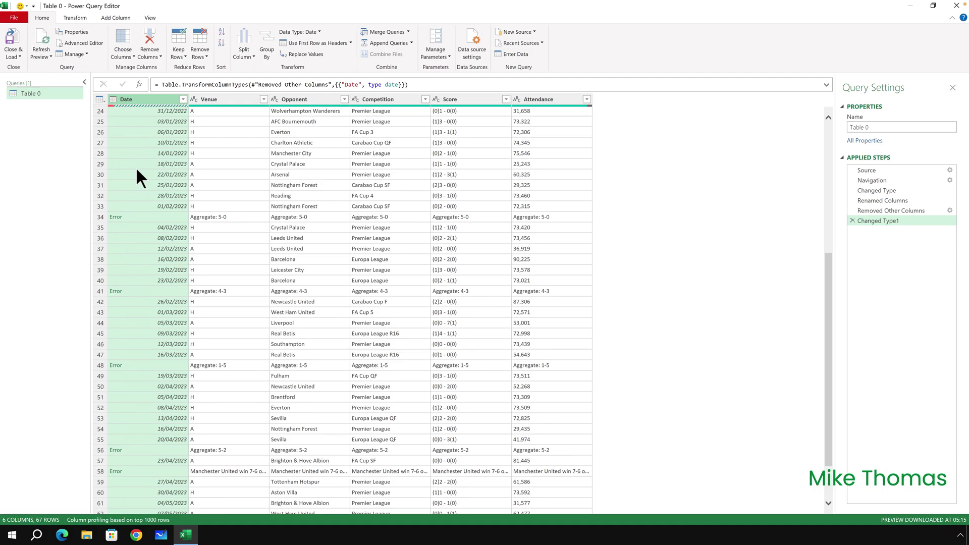
pyautogui.scroll(8, 137, 171)
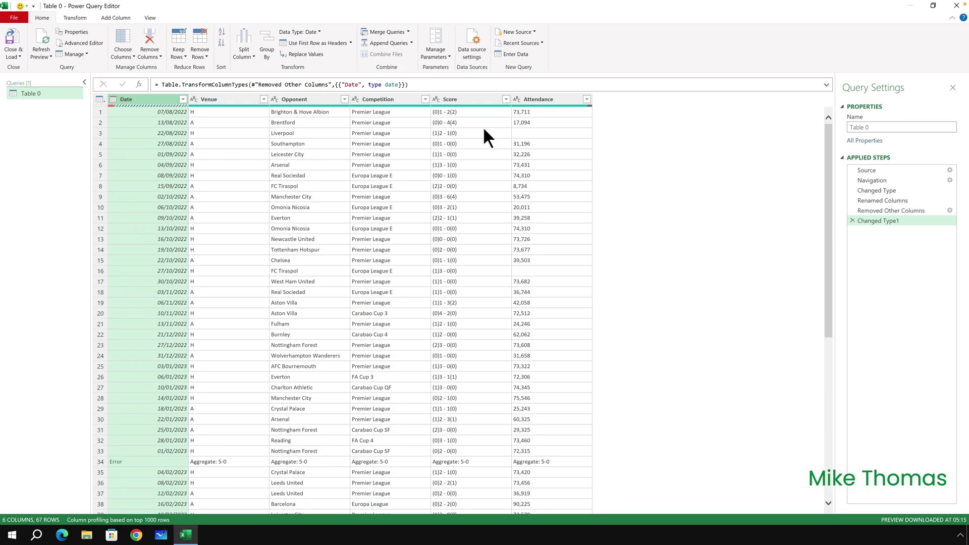
# Set the Attendance column's data type to Whole Number.
pyautogui.click(519, 97)
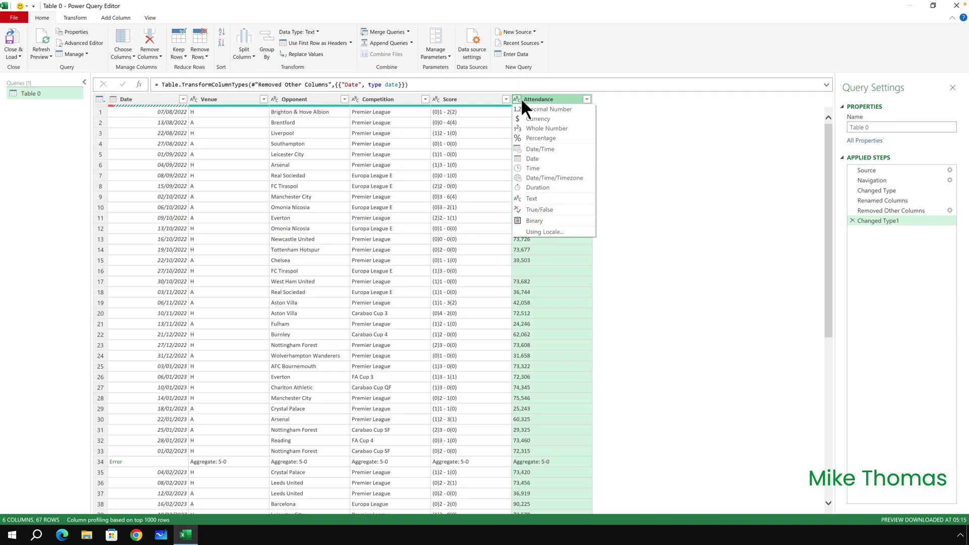
pyautogui.click(539, 126)
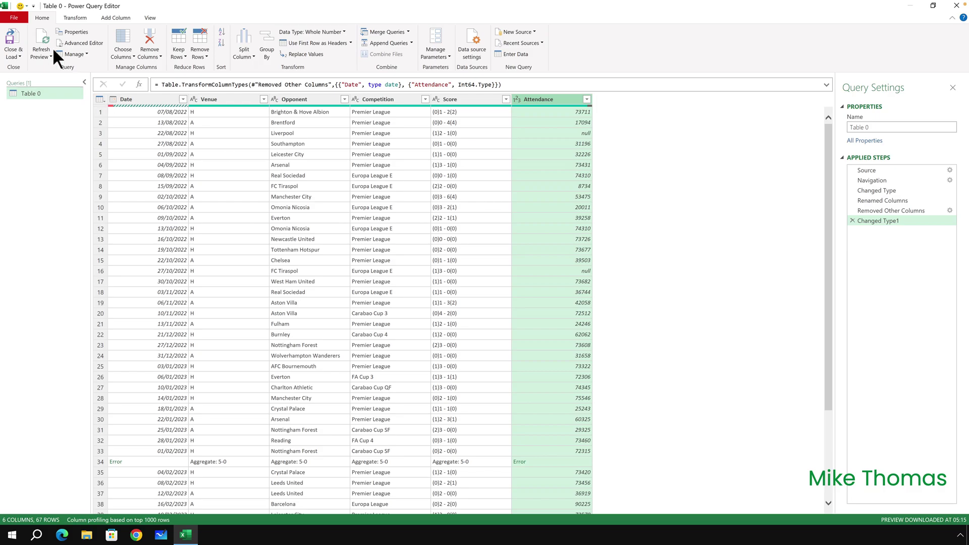
# Apply Remove Rows > Remove Errors to drop the error rows.
pyautogui.click(207, 56)
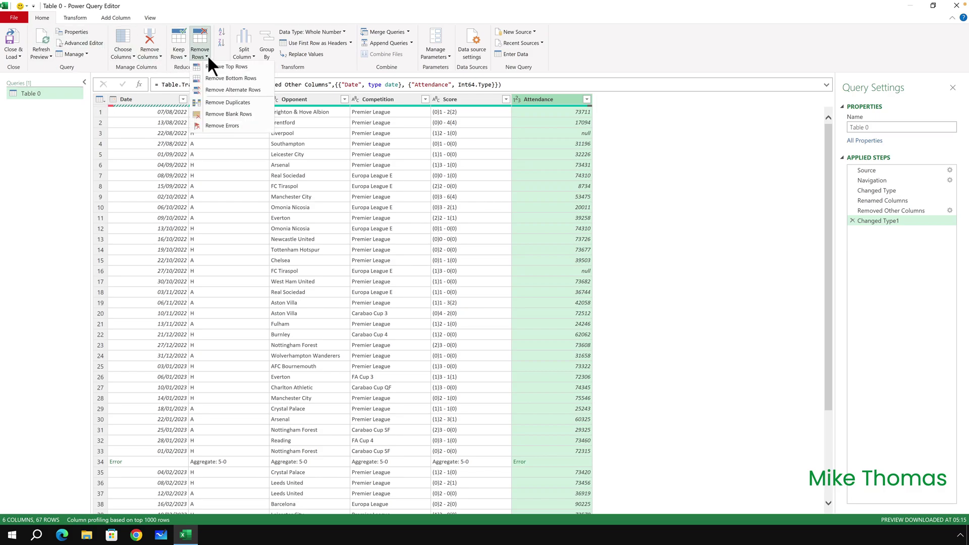
pyautogui.click(234, 126)
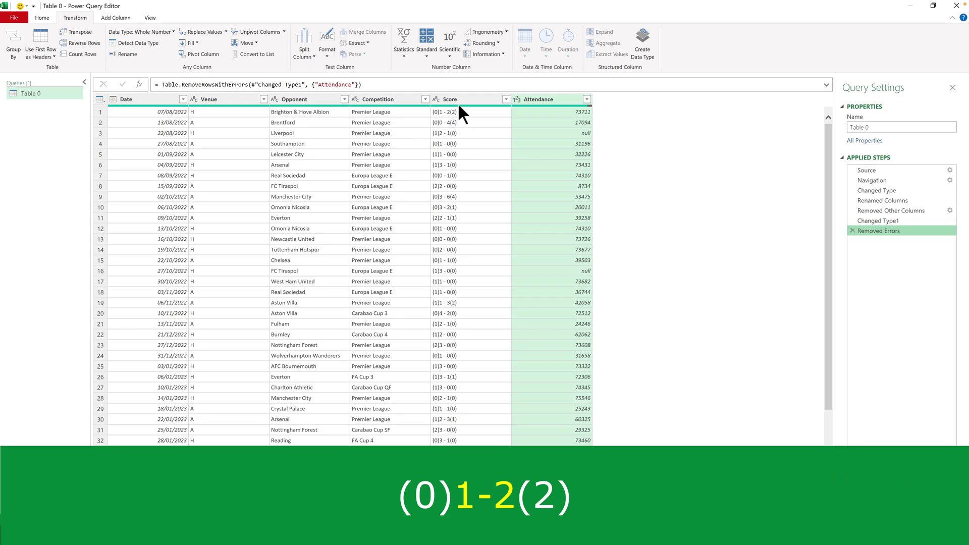
# Extract the Score text between ')' and '(' so only results like 1 - 2 remain.
pyautogui.click(459, 100)
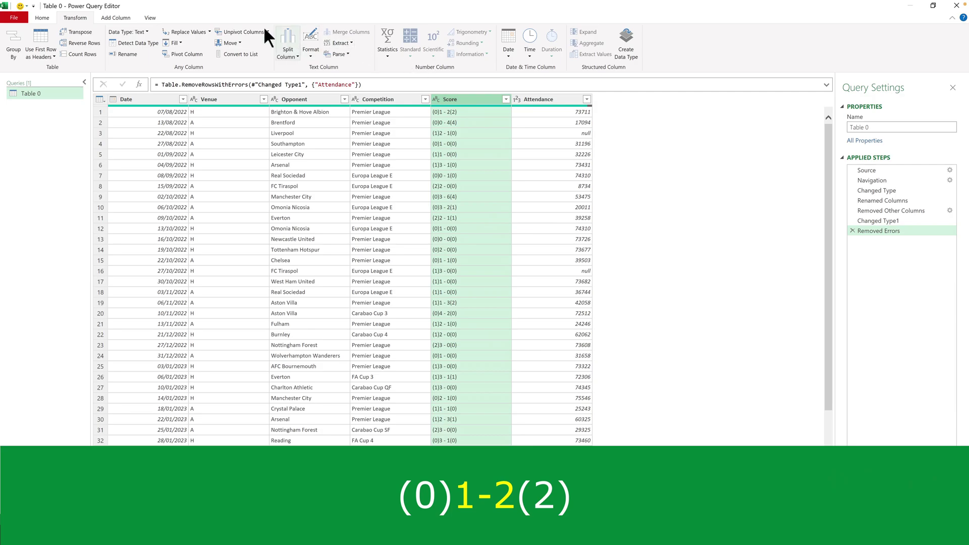
pyautogui.click(341, 43)
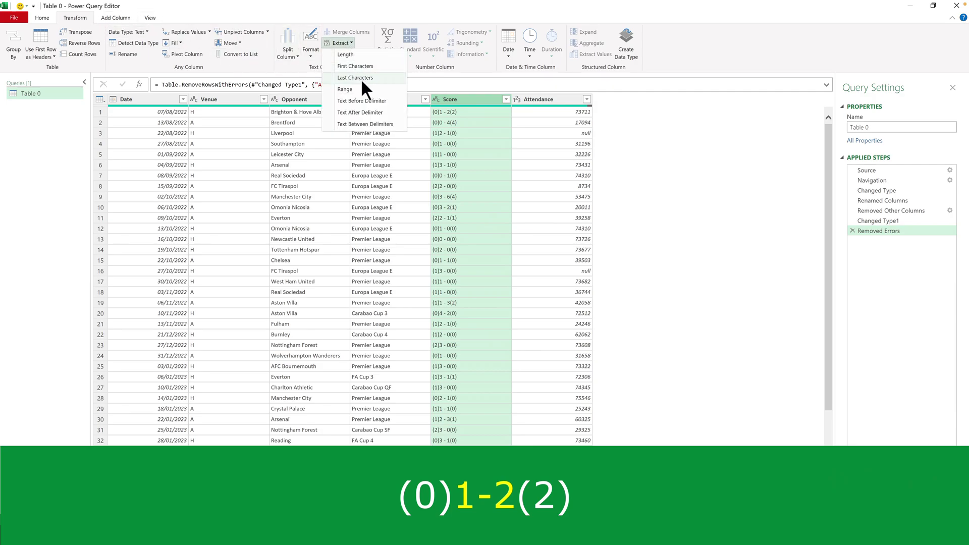
pyautogui.click(368, 123)
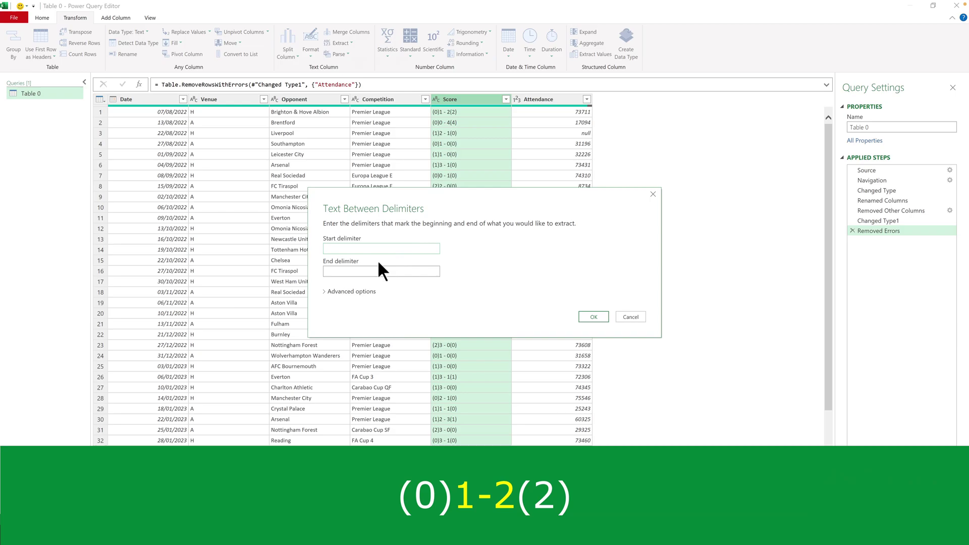
pyautogui.write(')')
pyautogui.click(389, 271)
pyautogui.click(589, 317)
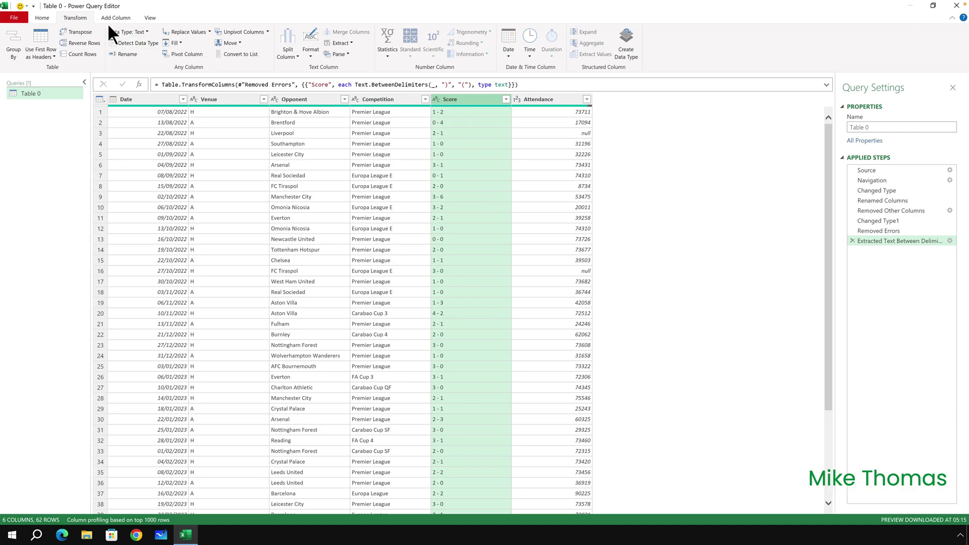
# Split the Score column on a custom ' - ' delimiter into whole-number Score.1 and Score.2.
pyautogui.click(289, 55)
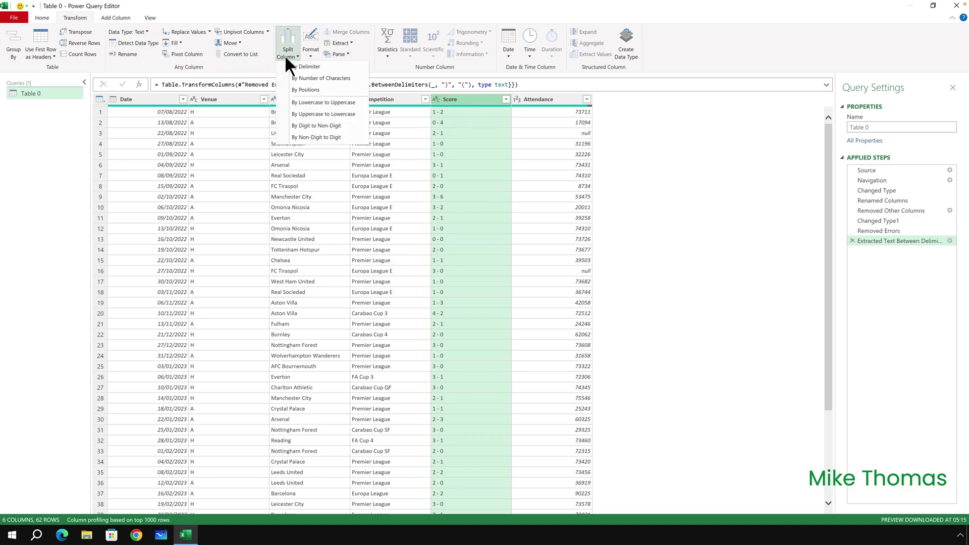
pyautogui.click(302, 66)
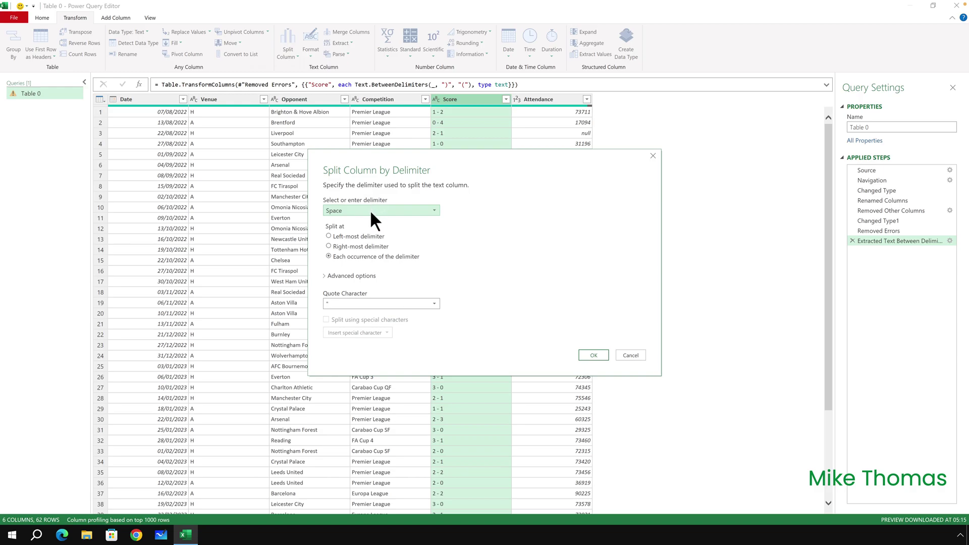
pyautogui.click(375, 211)
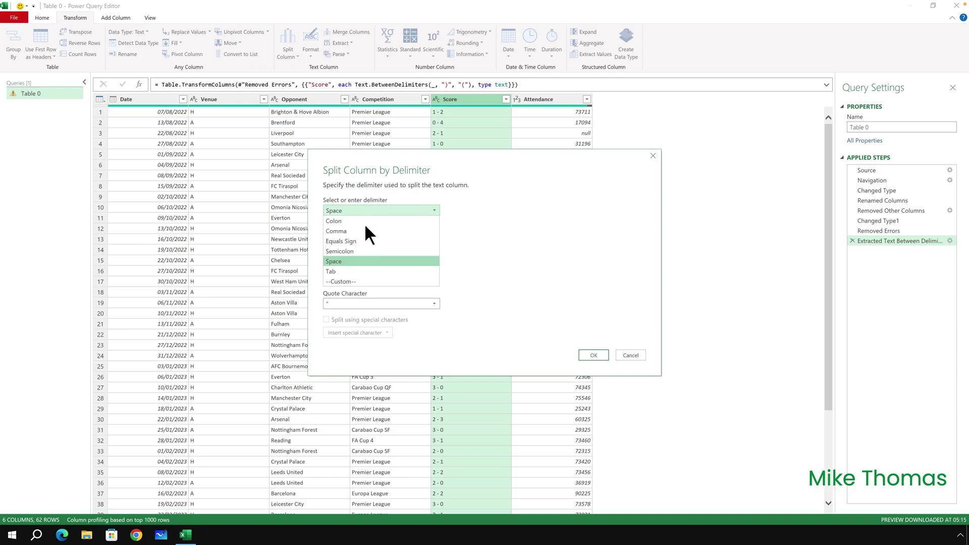
pyautogui.click(351, 281)
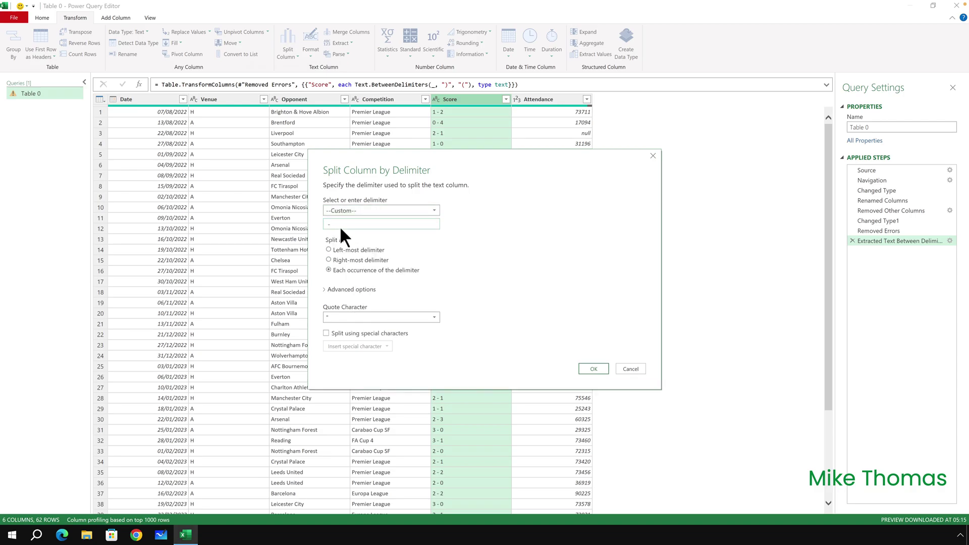
pyautogui.click(592, 368)
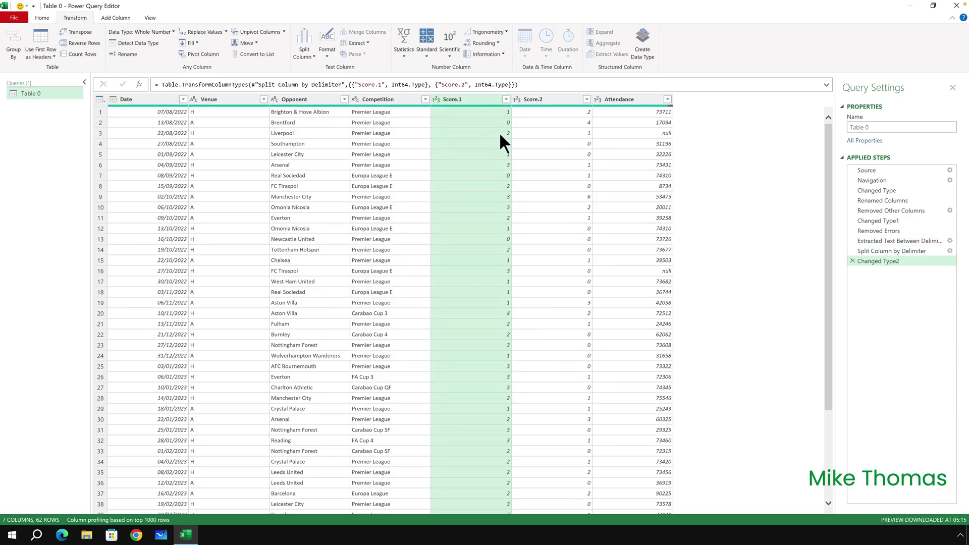
# Rename column Score.1 to For and Score.2 to Against.
pyautogui.doubleClick(459, 99)
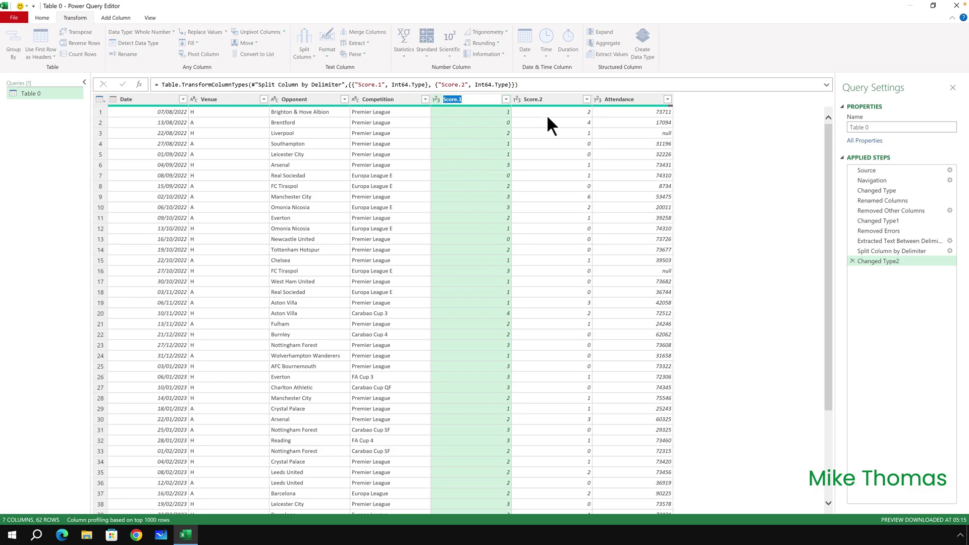
pyautogui.write('For')
pyautogui.press('Return')
pyautogui.doubleClick(537, 100)
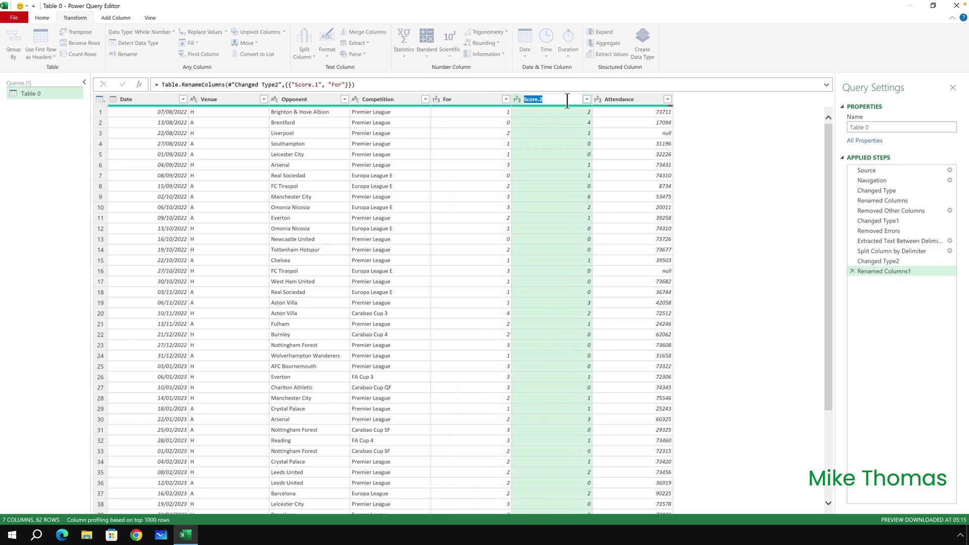
pyautogui.write('Against')
pyautogui.press('Return')
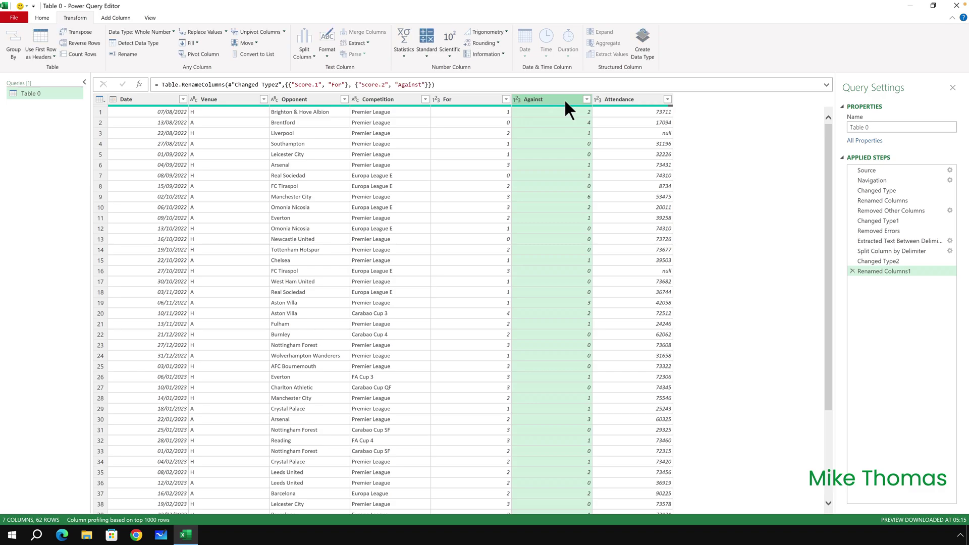
# Filter the Competition column to Premier League only, leaving 38 rows.
pyautogui.click(426, 99)
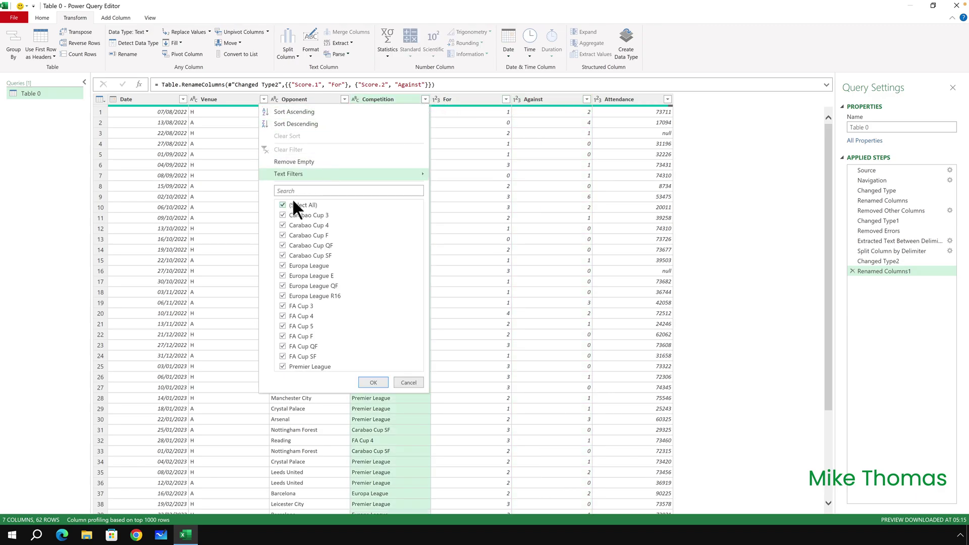
pyautogui.click(283, 205)
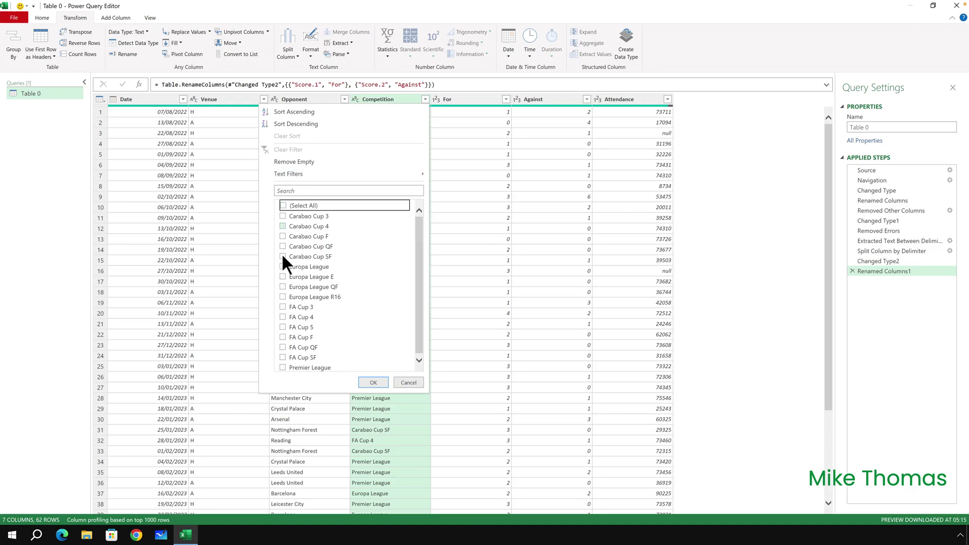
pyautogui.click(282, 367)
pyautogui.click(374, 383)
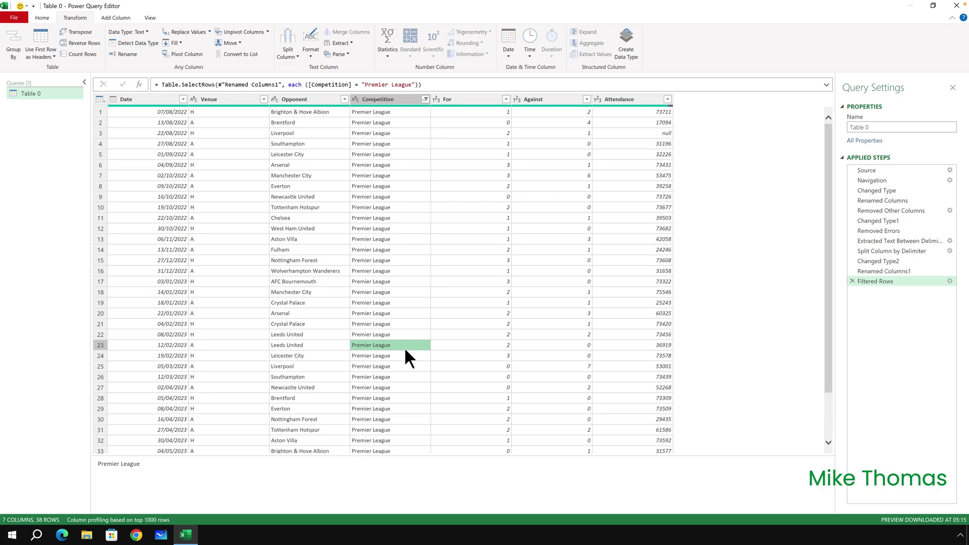
# Close & Load the query into the Results sheet and refresh all workbook data.
pyautogui.click(12, 18)
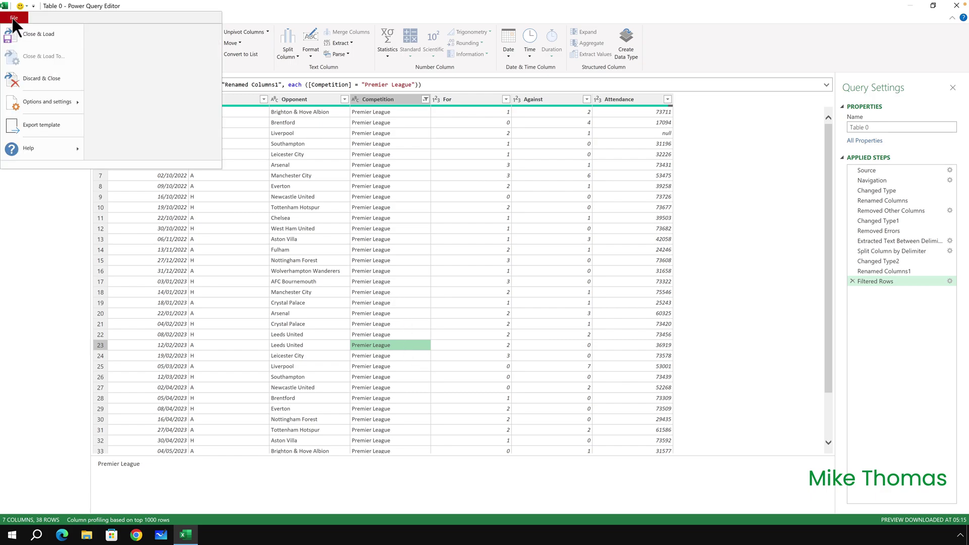
pyautogui.click(33, 32)
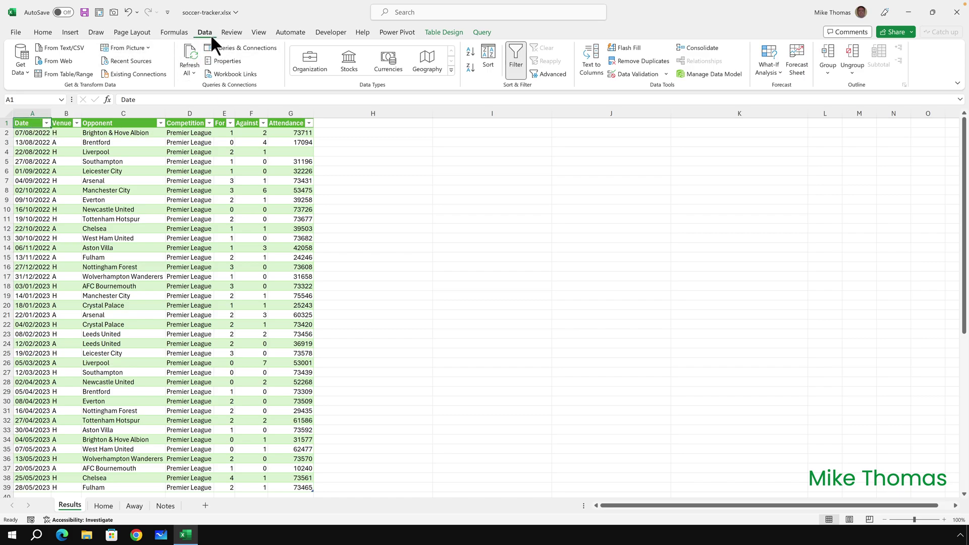
pyautogui.click(191, 59)
# Glance at the Home and Away sheets, then copy the Results header row A1:G1.
pyautogui.click(102, 510)
pyautogui.click(133, 510)
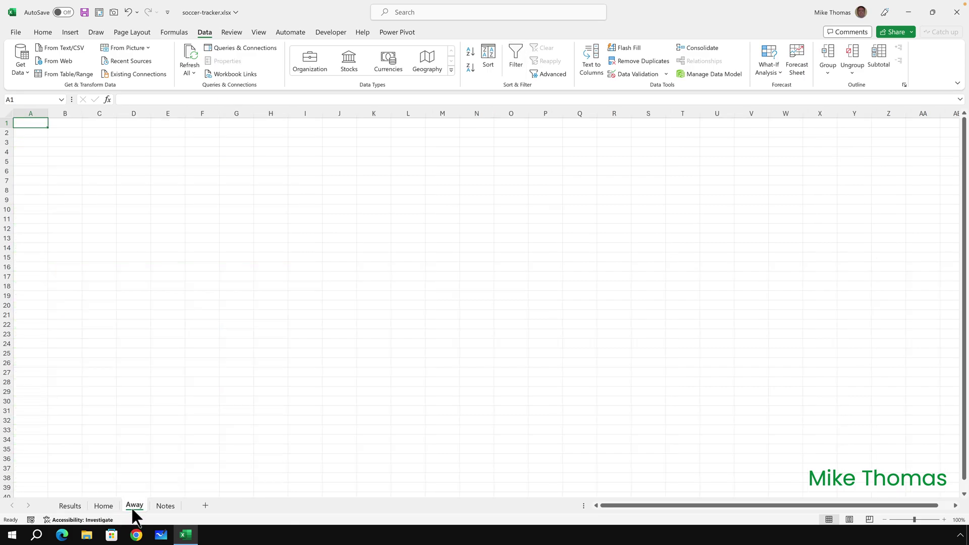
pyautogui.click(106, 506)
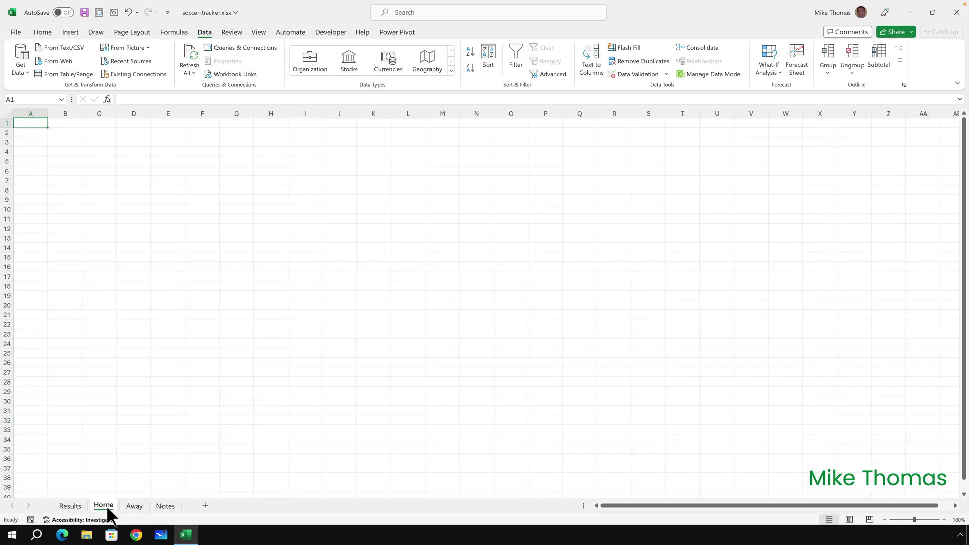
pyautogui.click(75, 504)
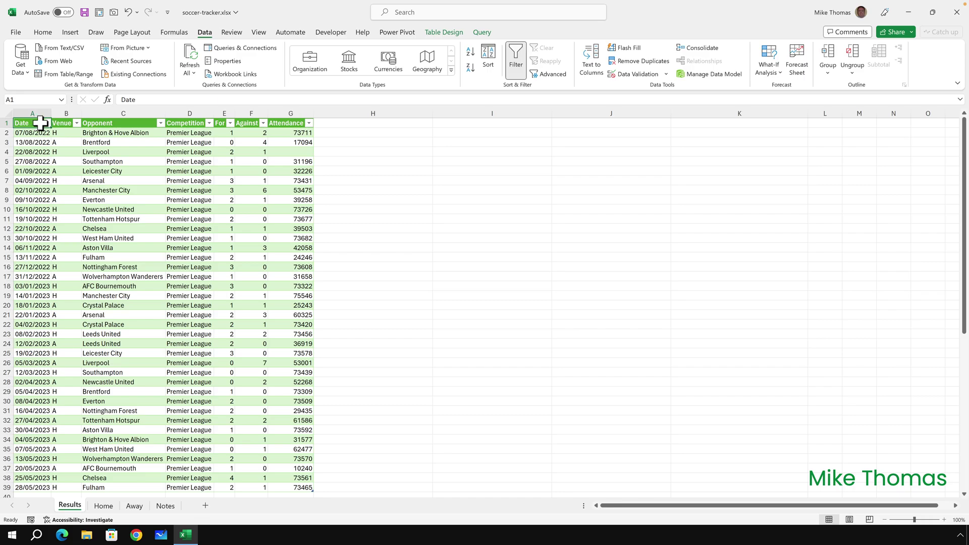
pyautogui.moveTo(39, 122); pyautogui.dragTo(315, 133)
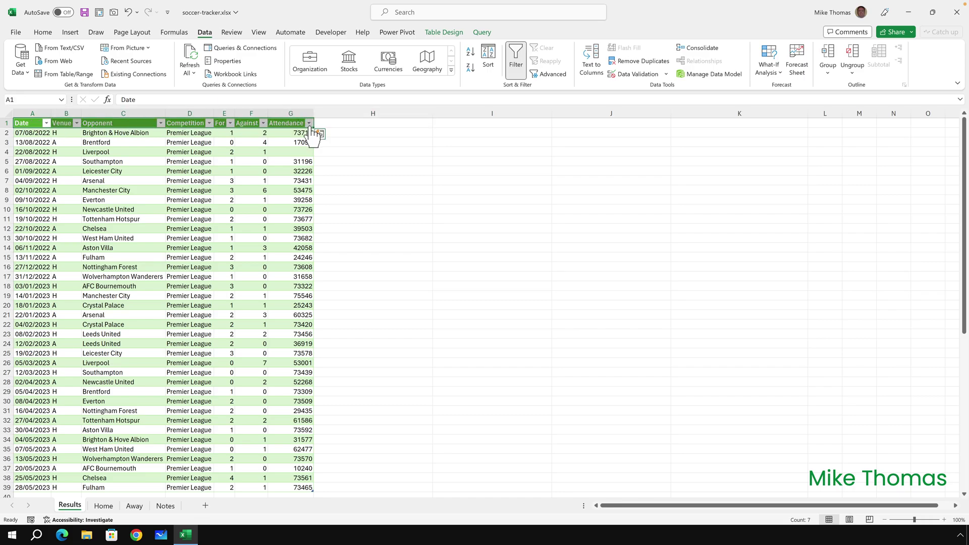
pyautogui.hotkey('ctrl', 'c')
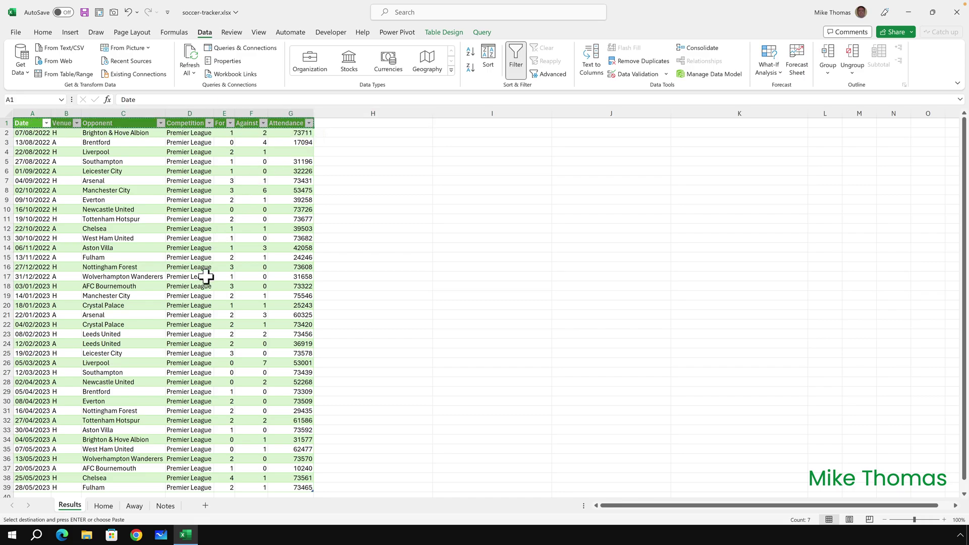
# Paste the header row into row 1 of the Home and Away sheets.
pyautogui.click(103, 506)
pyautogui.hotkey('ctrl', 'v')
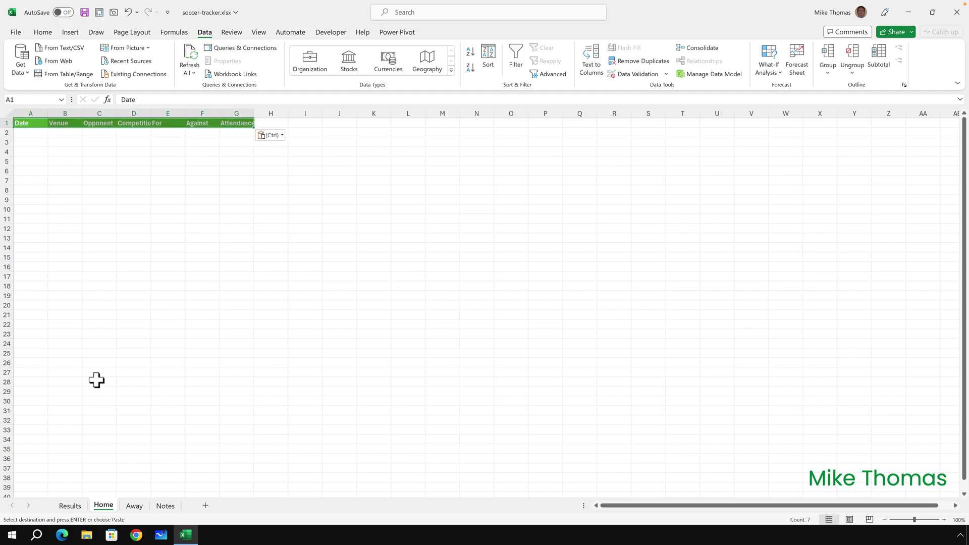
pyautogui.click(135, 506)
pyautogui.hotkey('ctrl', 'v')
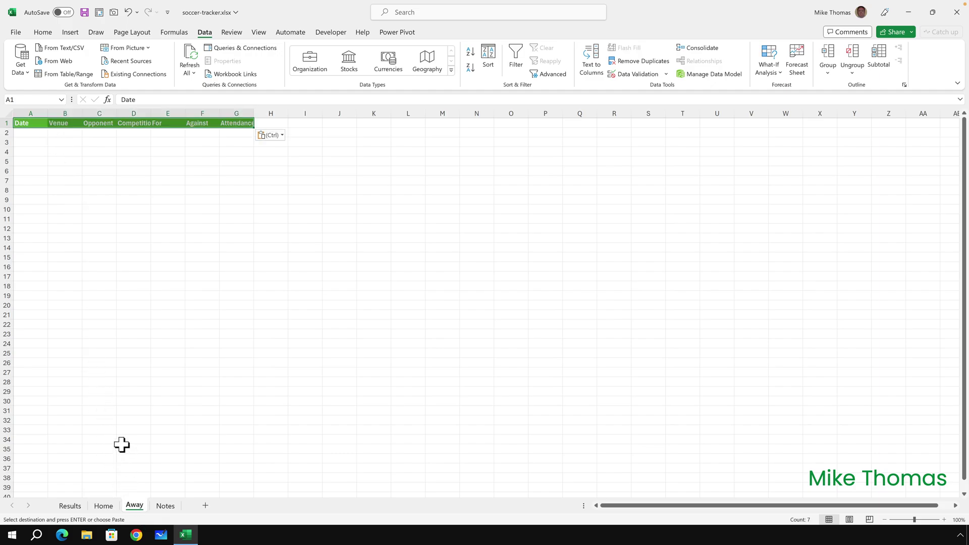
pyautogui.click(38, 123)
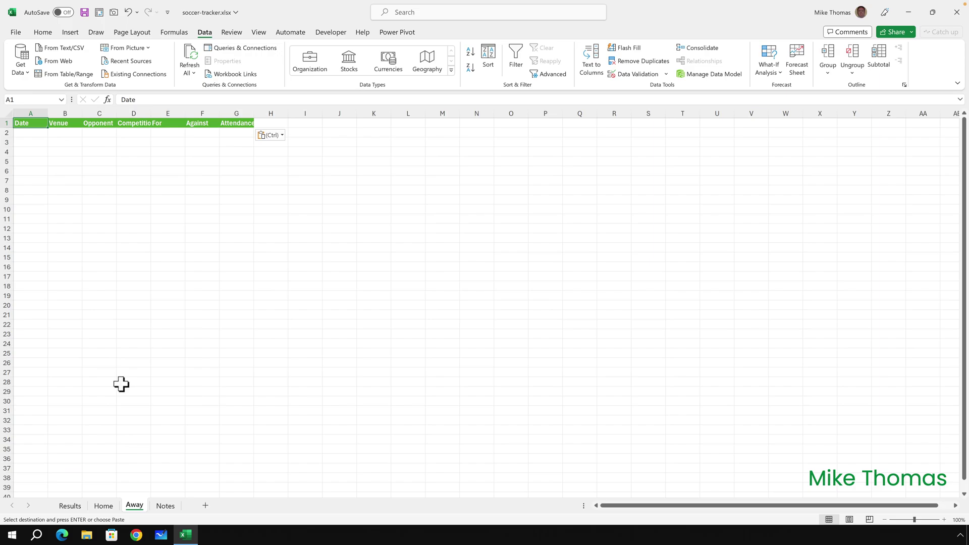
pyautogui.click(104, 506)
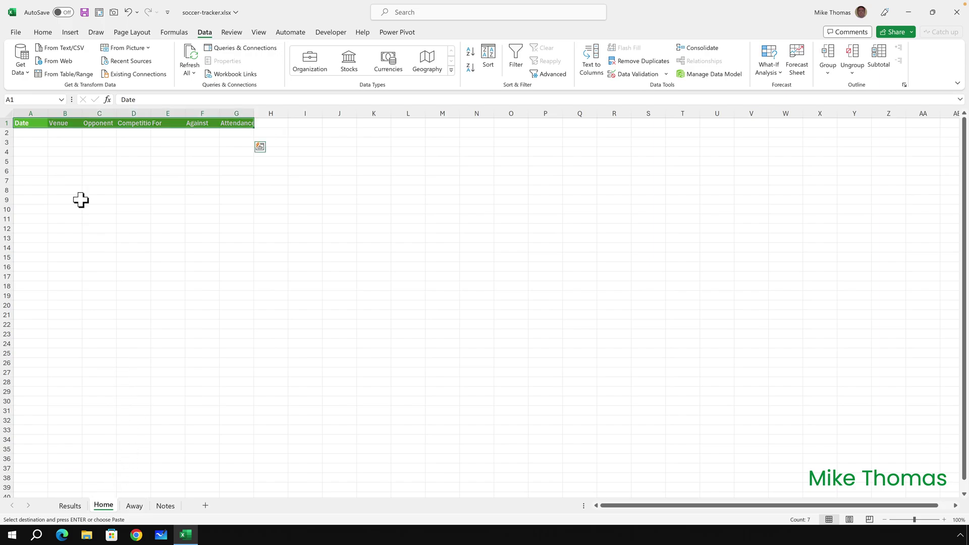
pyautogui.click(25, 132)
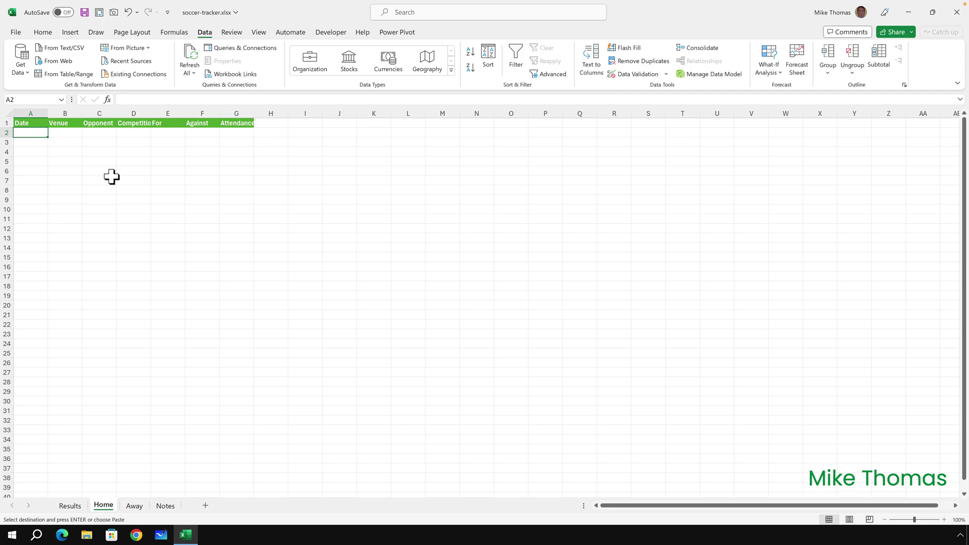
# Check on Table Design that the results table is named Results_Tracker.
pyautogui.click(71, 506)
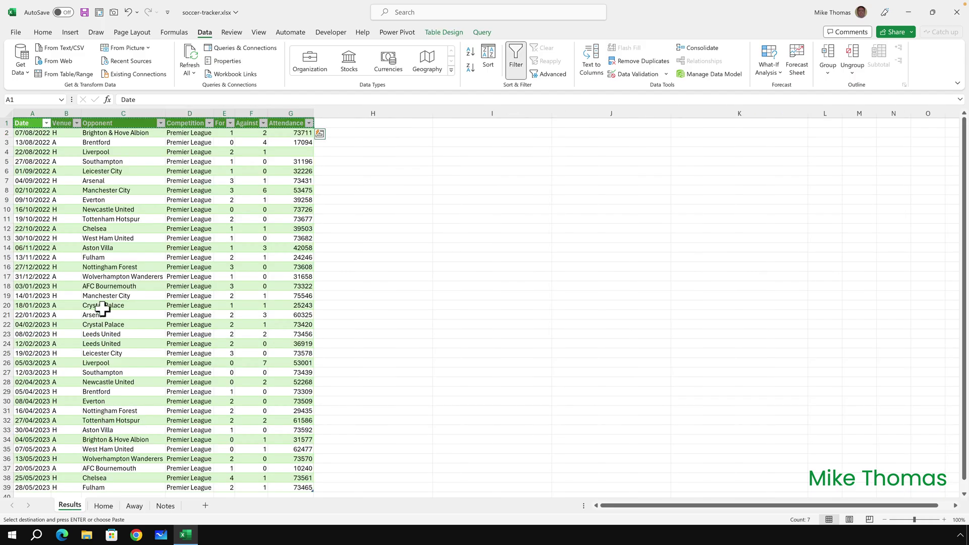
pyautogui.click(99, 278)
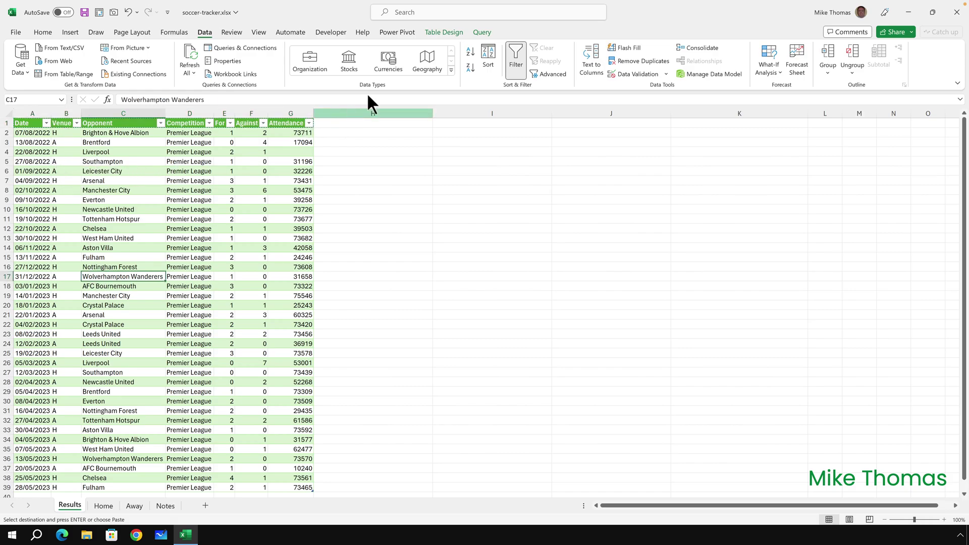
pyautogui.click(445, 31)
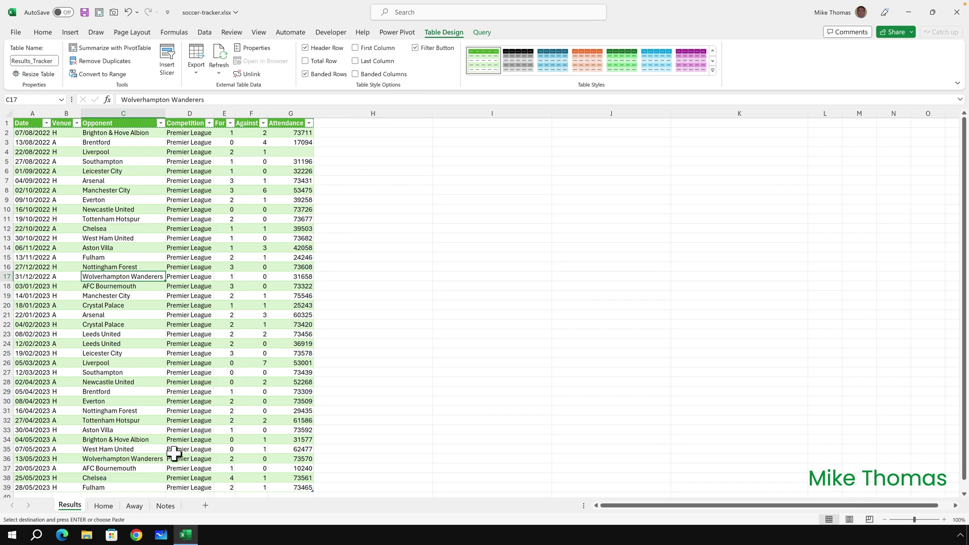
# In Home!A2 enter =FILTER(Results_Tracker,Results_Tracker[Venue]="H") to spill the 19 home matches.
pyautogui.click(113, 505)
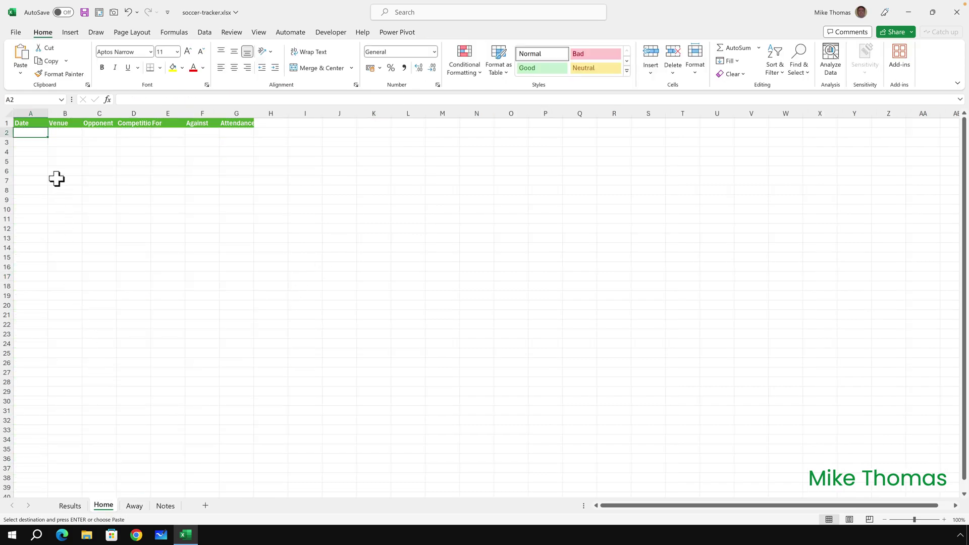
pyautogui.write('=FILTER')
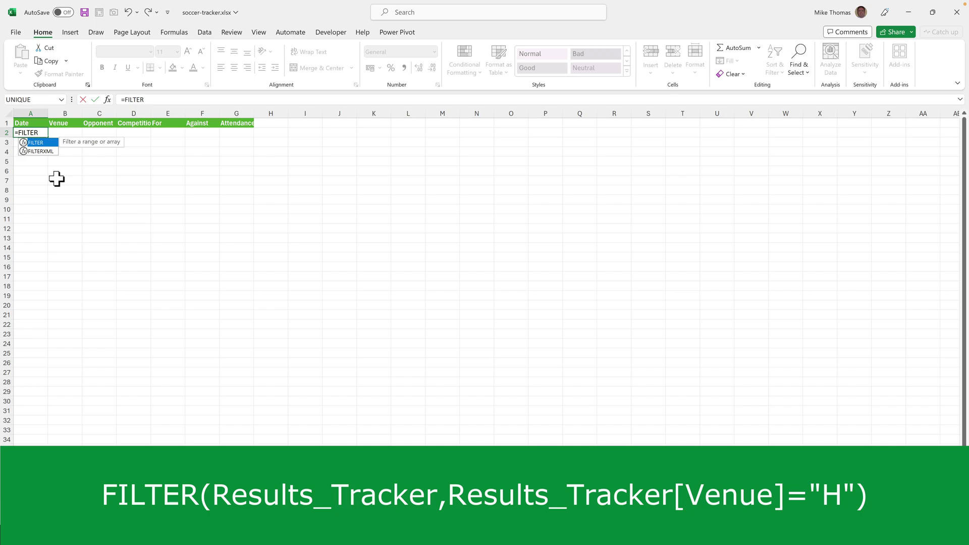
pyautogui.write('(')
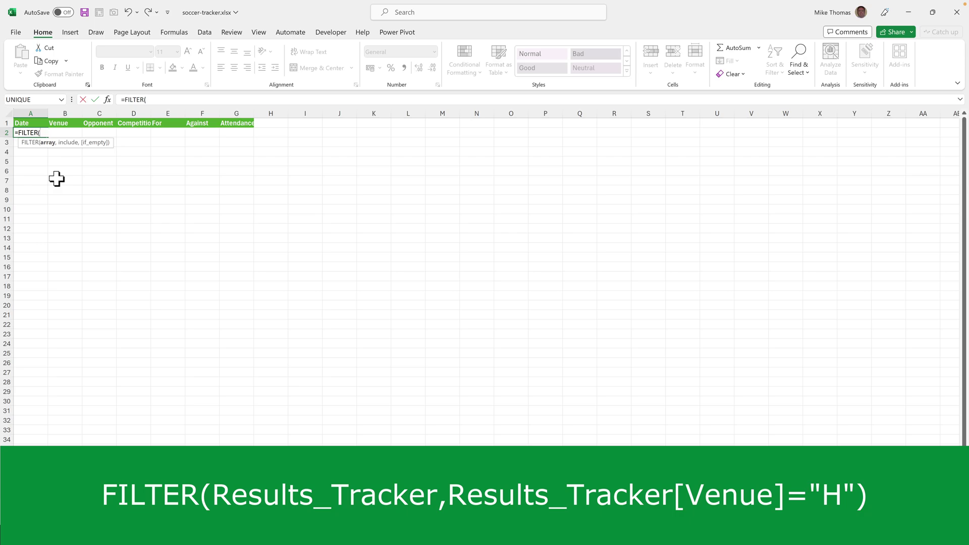
pyautogui.write('Result')
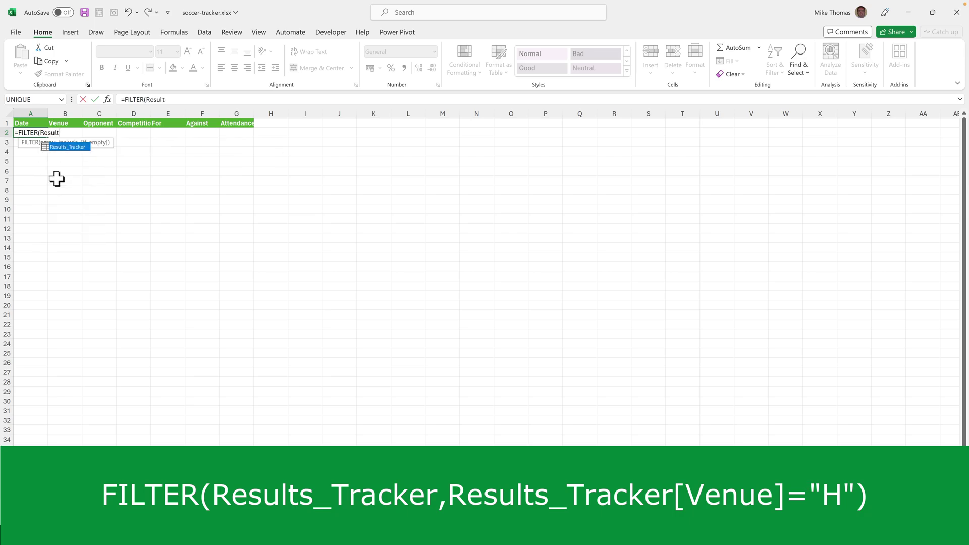
pyautogui.press('Tab')
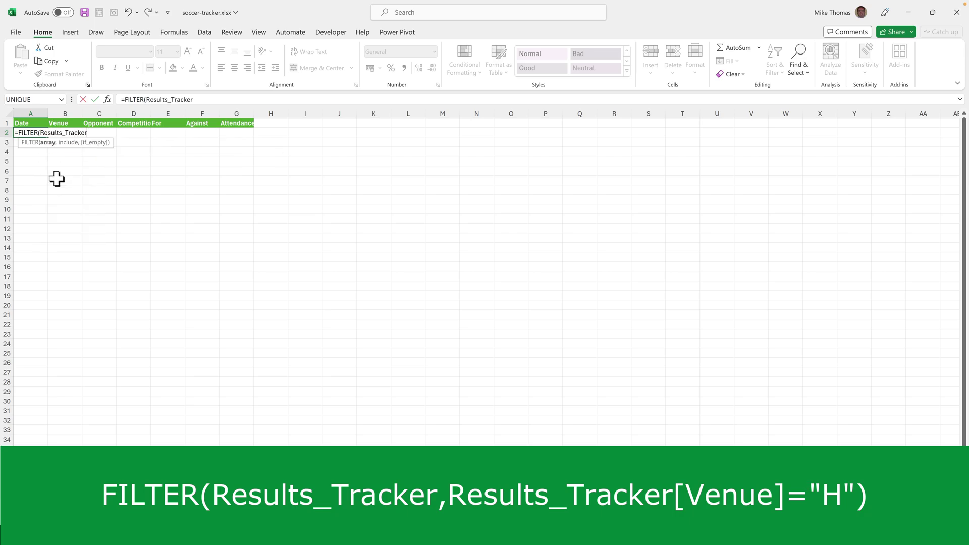
pyautogui.write(',')
pyautogui.write('Resu')
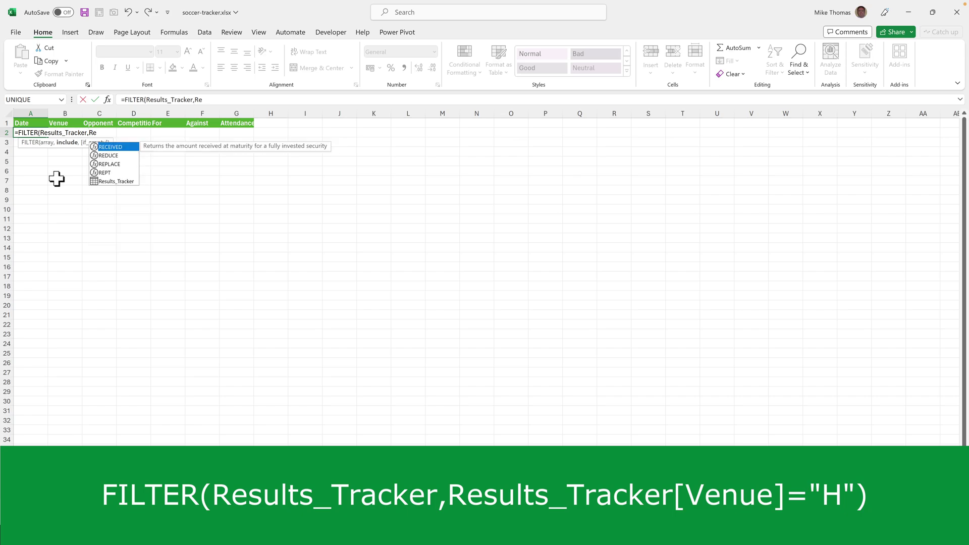
pyautogui.press('Tab')
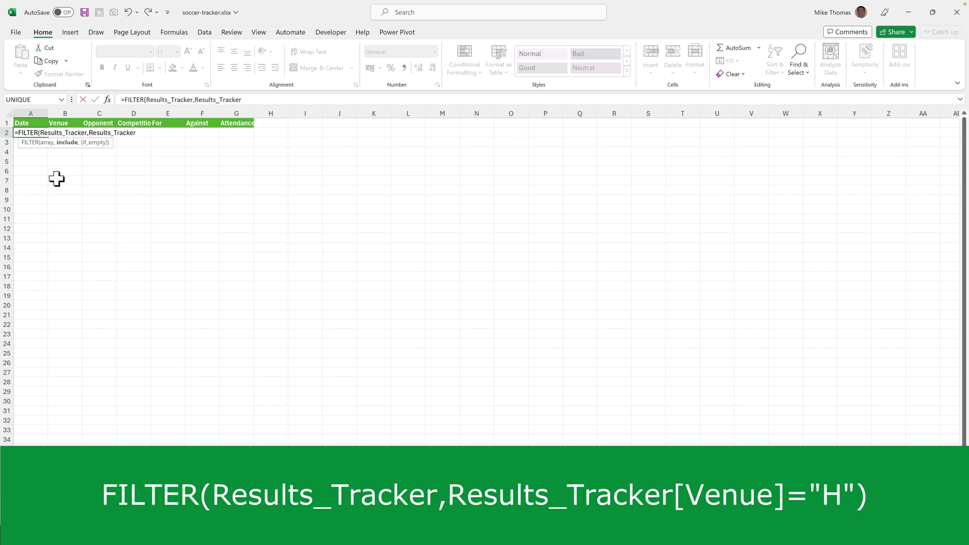
pyautogui.write('[')
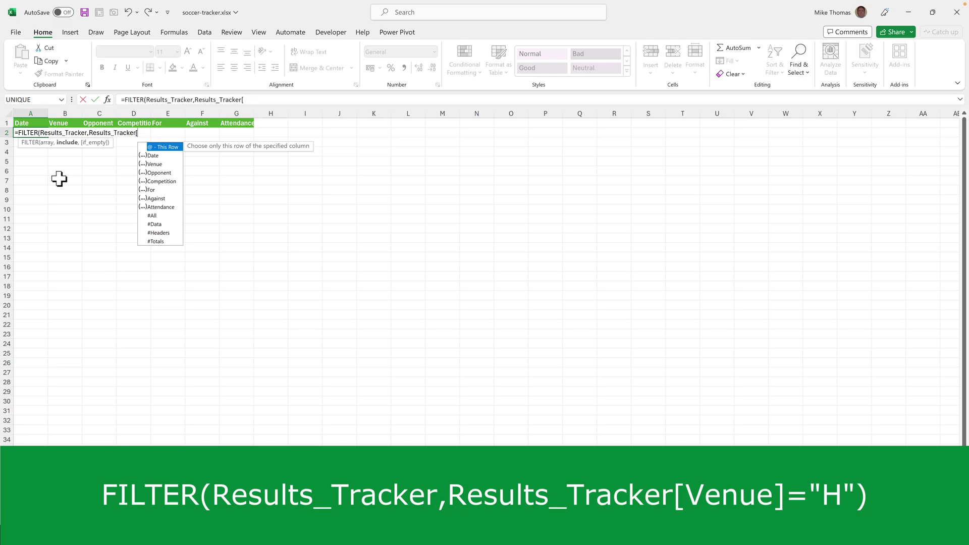
pyautogui.doubleClick(161, 165)
pyautogui.write(']')
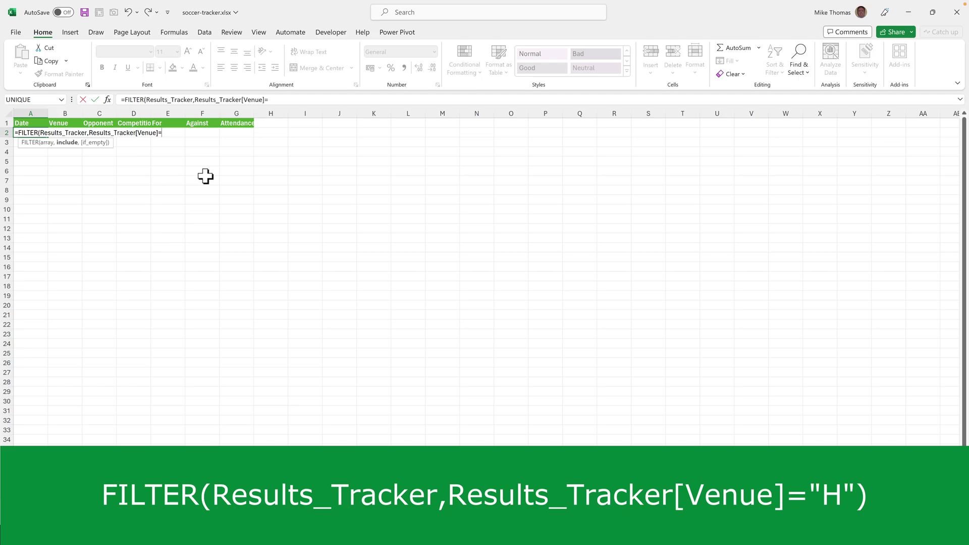
pyautogui.write('="H")')
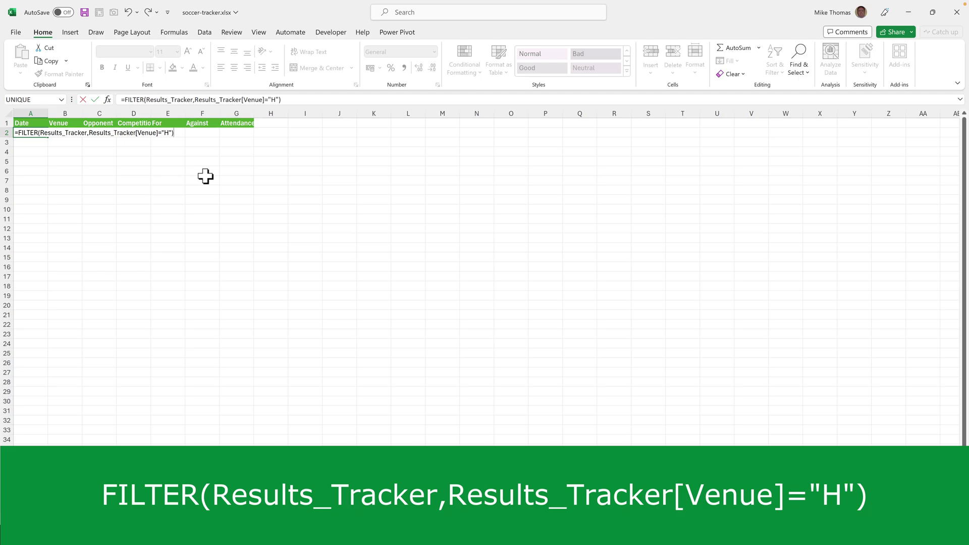
pyautogui.hotkey('ctrl', 'Return')
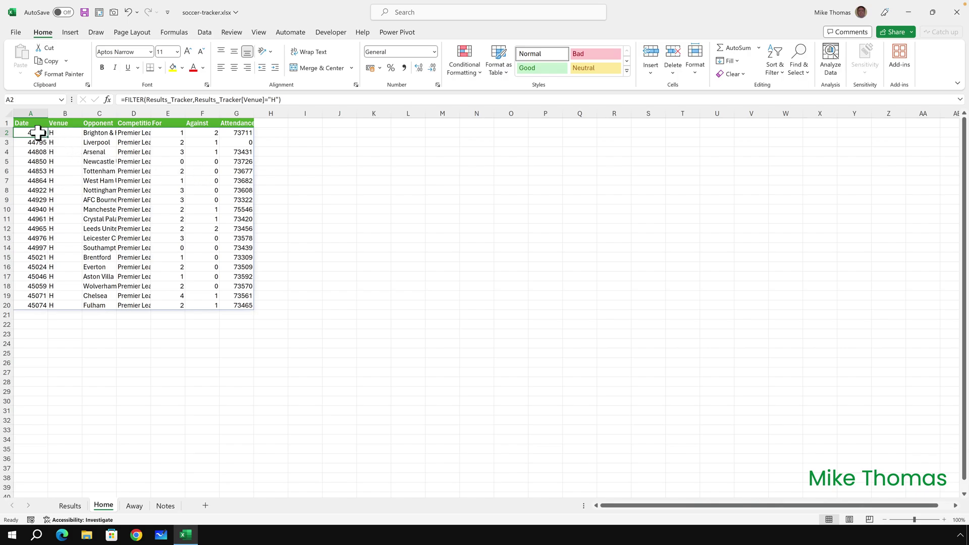
# Format the Home dates in A2:A20 as Long Date, aligned left.
pyautogui.moveTo(39, 133); pyautogui.dragTo(31, 305)
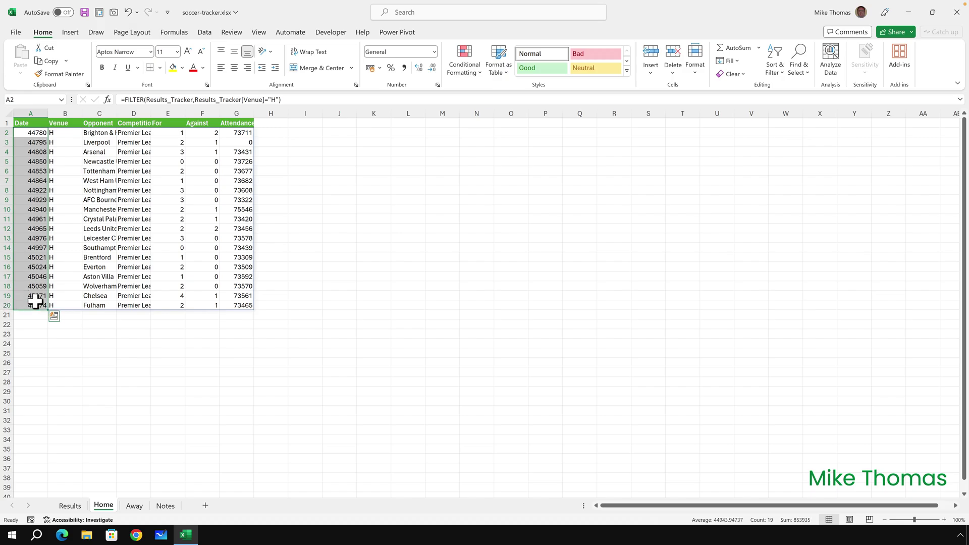
pyautogui.click(434, 48)
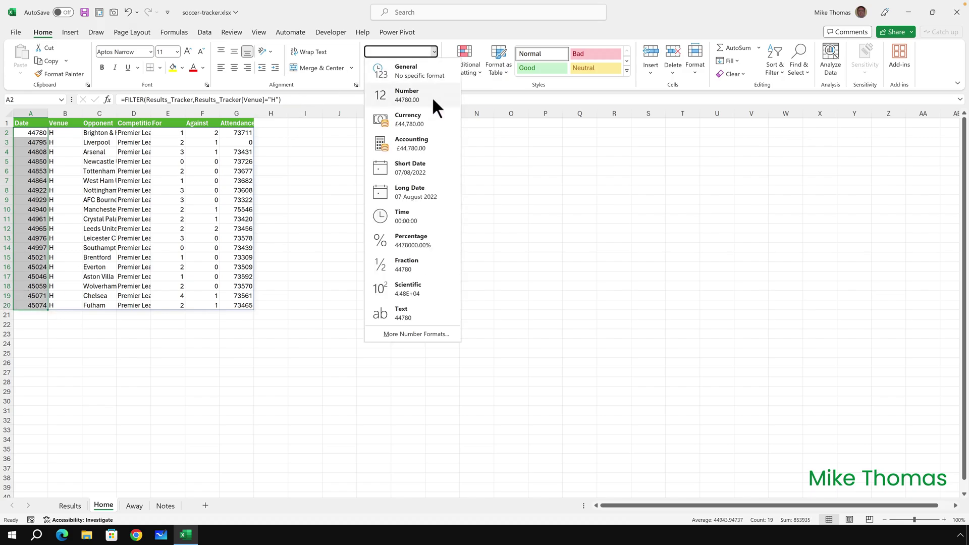
pyautogui.click(415, 192)
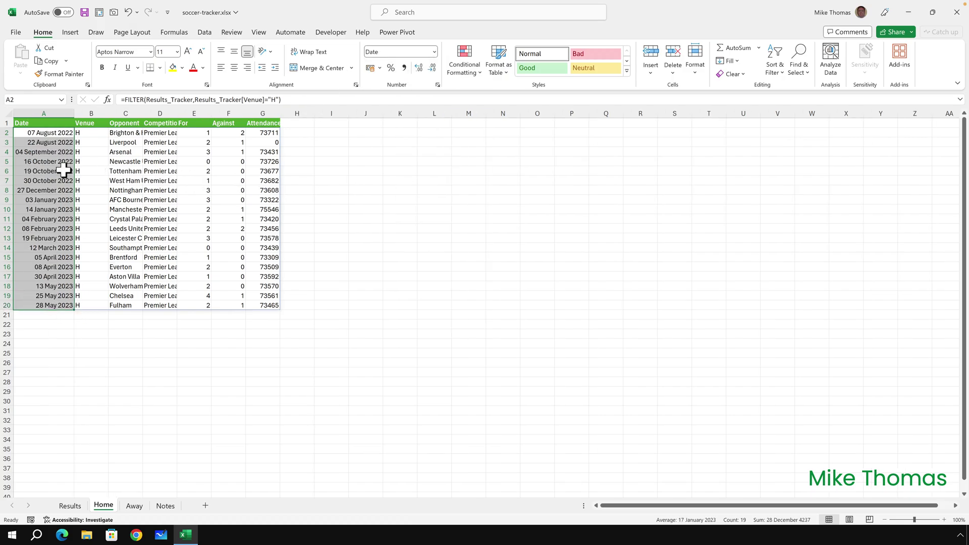
pyautogui.click(222, 65)
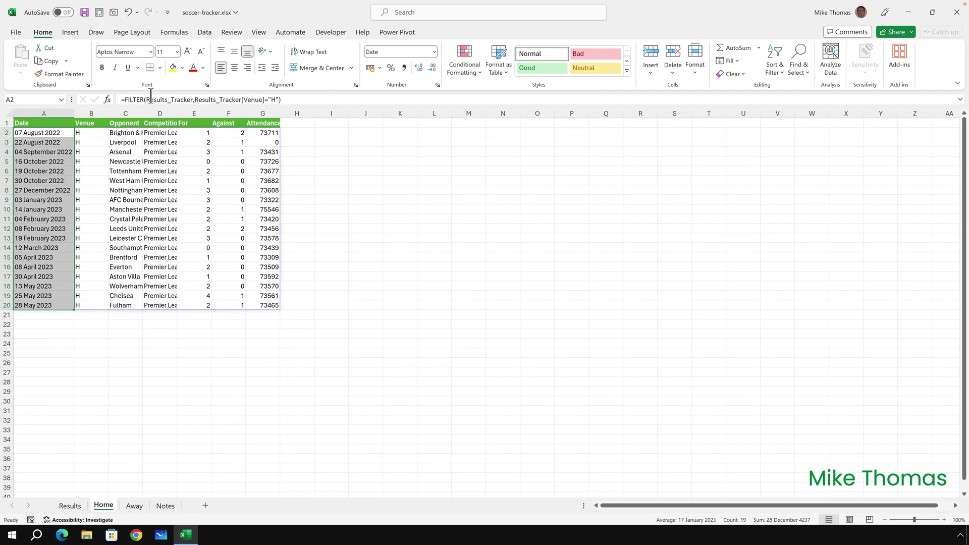
# Autofit columns C, D and G for Opponent, Competition and Attendance.
pyautogui.doubleClick(178, 113)
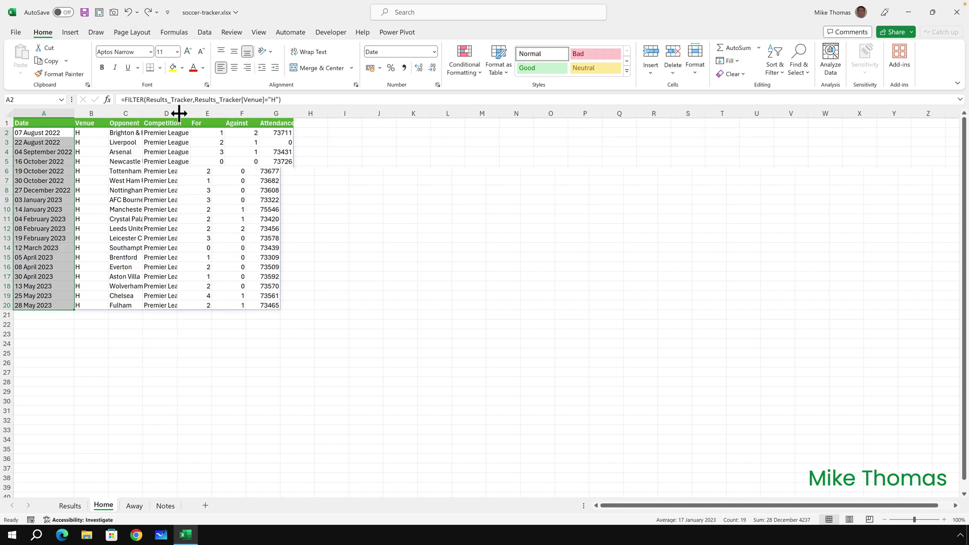
pyautogui.doubleClick(143, 113)
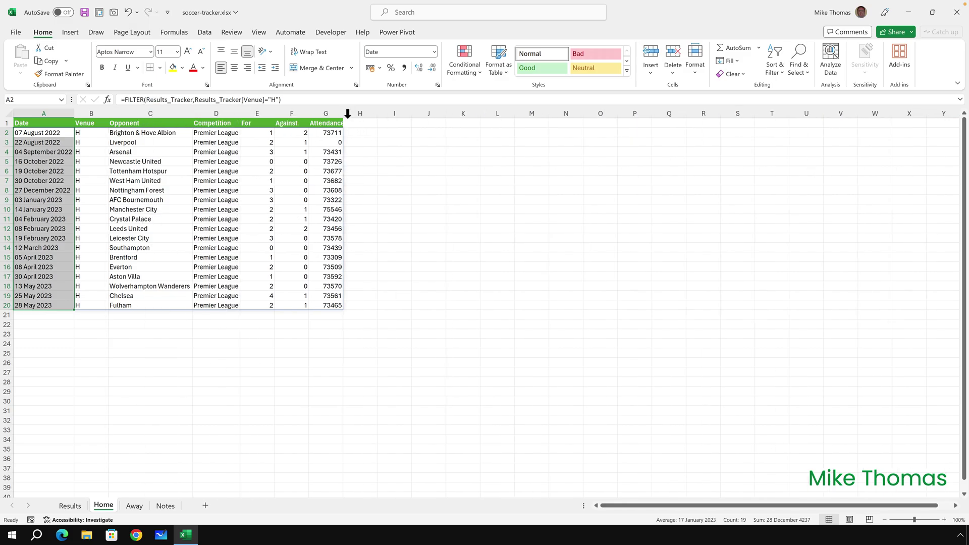
pyautogui.moveTo(344, 113); pyautogui.dragTo(347, 114)
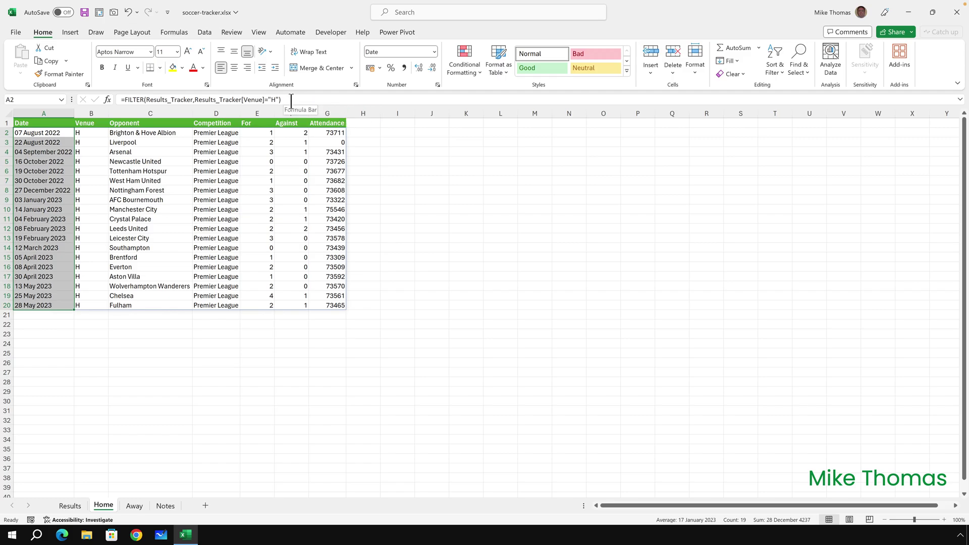
# Copy the FILTER formula into Away!A2 and change the venue criterion from "H" to "A".
pyautogui.moveTo(291, 100); pyautogui.dragTo(72, 100)
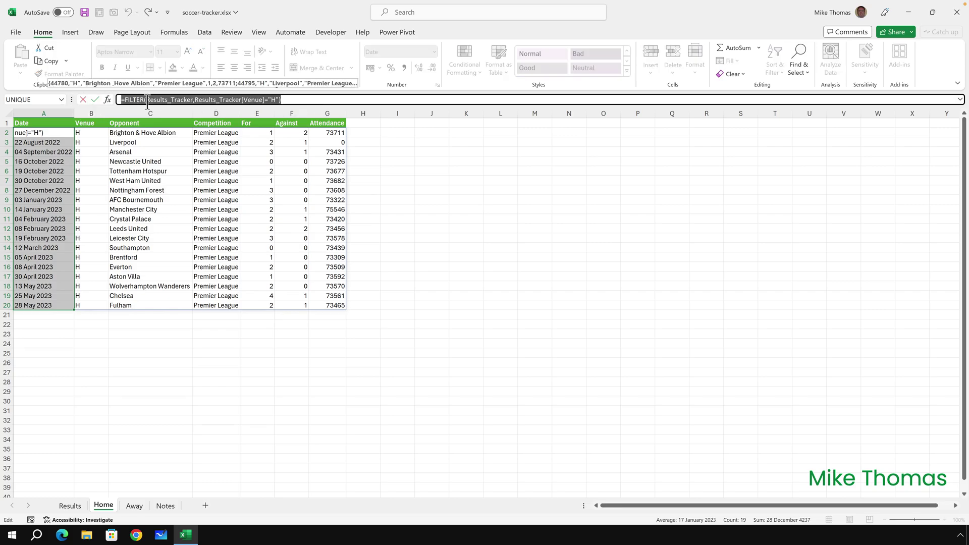
pyautogui.hotkey('ctrl', 'c')
pyautogui.press('Escape')
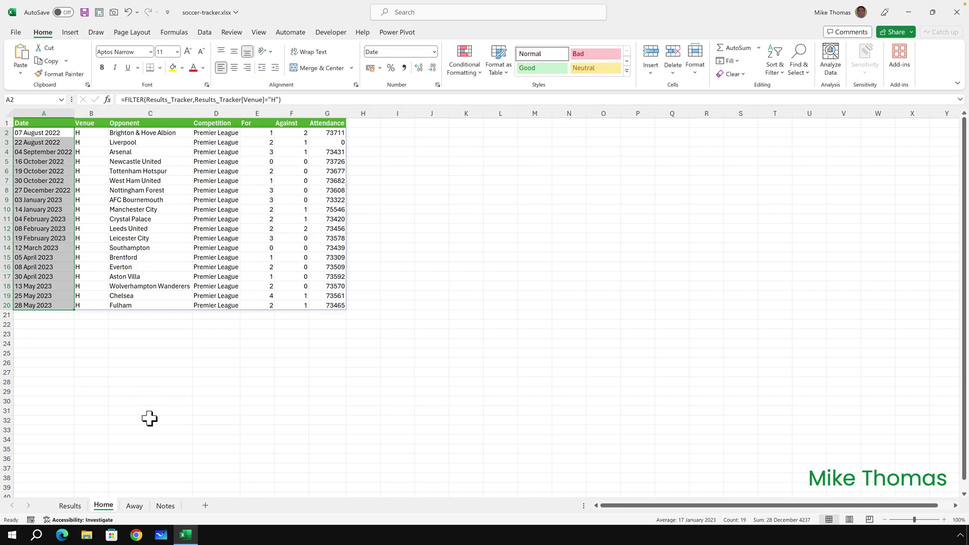
pyautogui.click(136, 509)
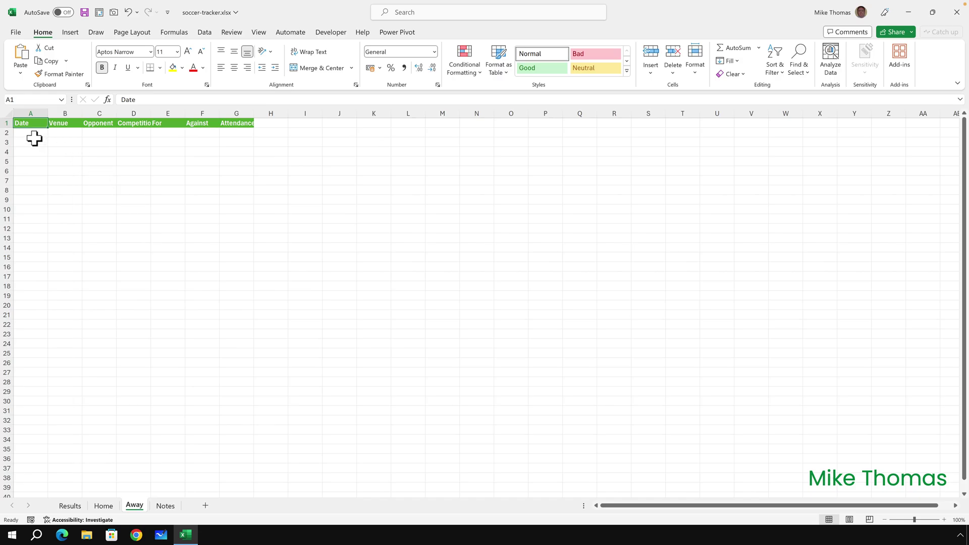
pyautogui.click(33, 136)
pyautogui.hotkey('ctrl', 'v')
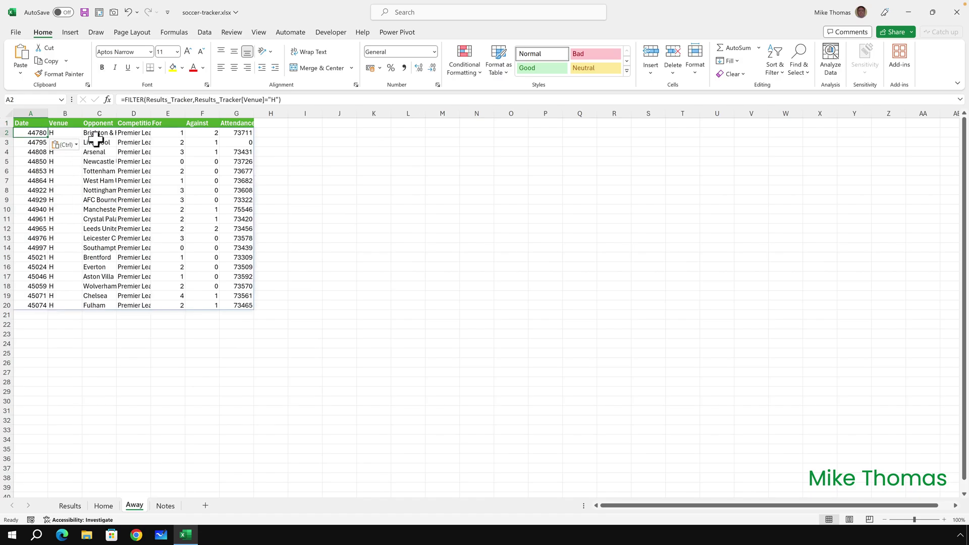
pyautogui.click(271, 101)
pyautogui.press('BackSpace')
pyautogui.write('A')
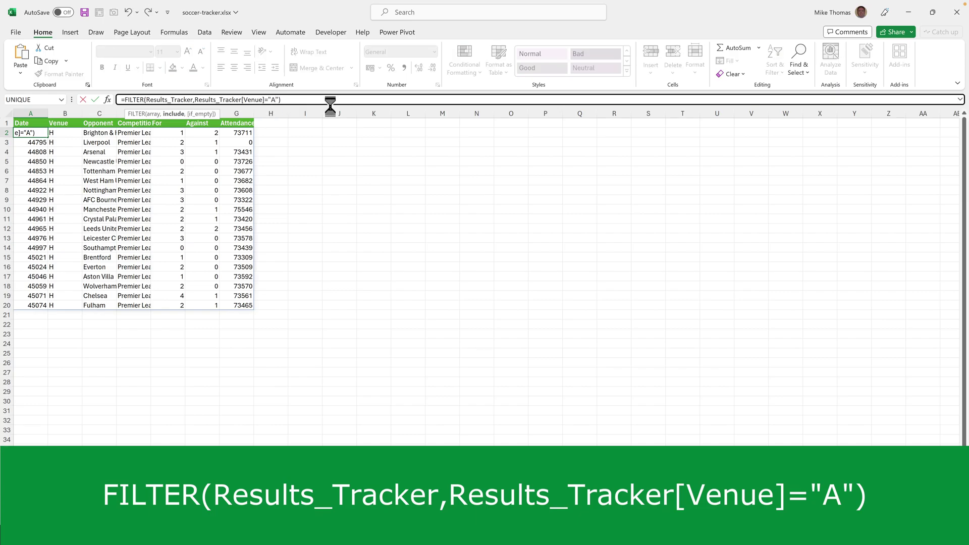
pyautogui.hotkey('ctrl', 'Return')
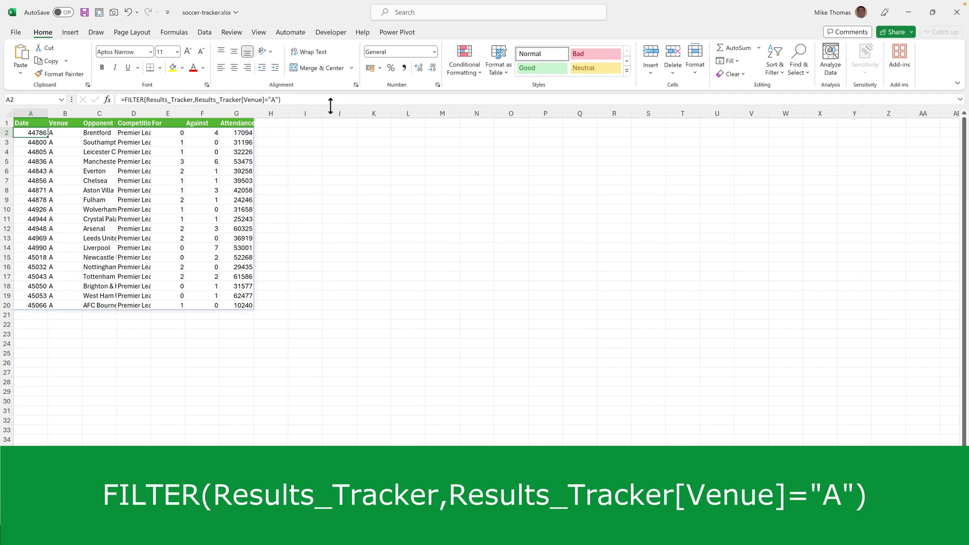
# Autofit the Away sheet's columns C, D and G to their contents.
pyautogui.doubleClick(116, 113)
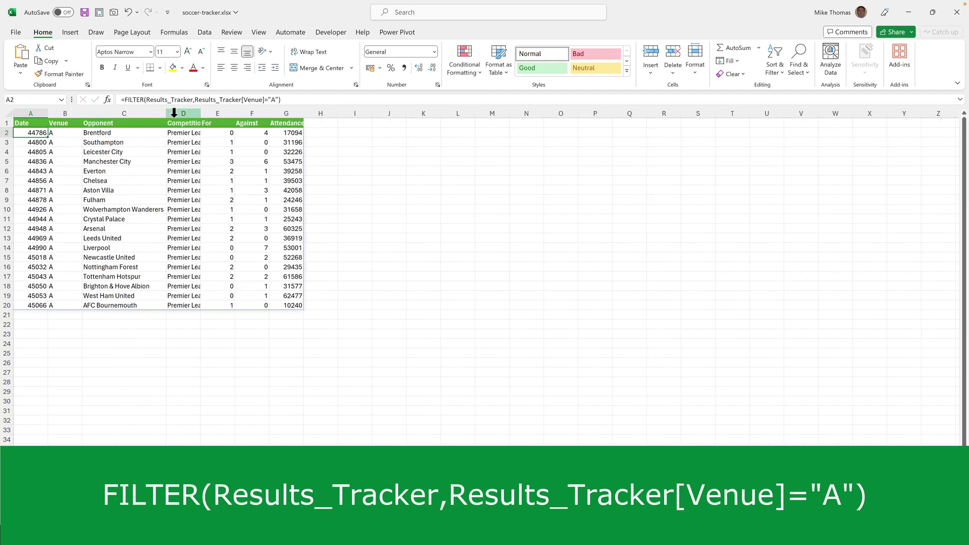
pyautogui.doubleClick(201, 114)
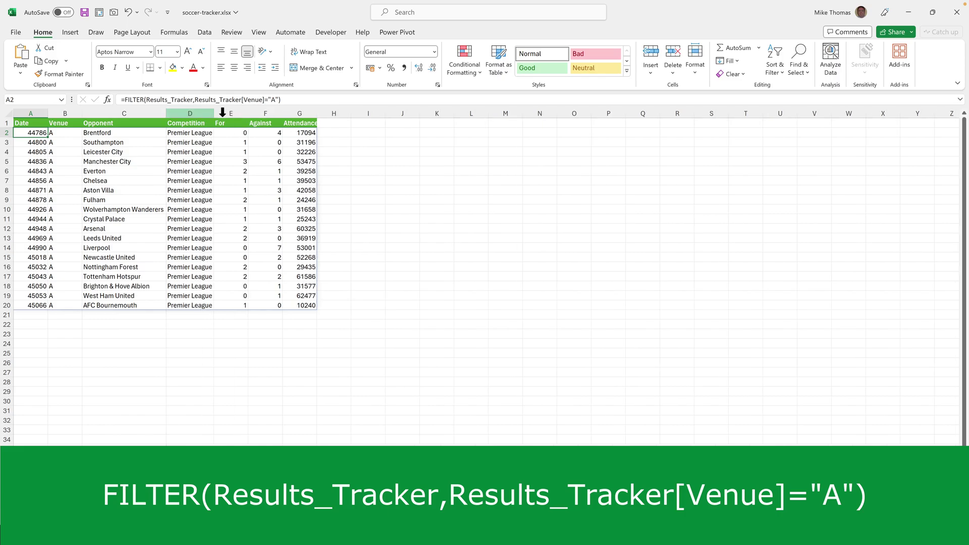
pyautogui.doubleClick(320, 118)
# Format the away dates in A2:A20 as Long Date, aligned left.
pyautogui.moveTo(36, 134); pyautogui.dragTo(32, 305)
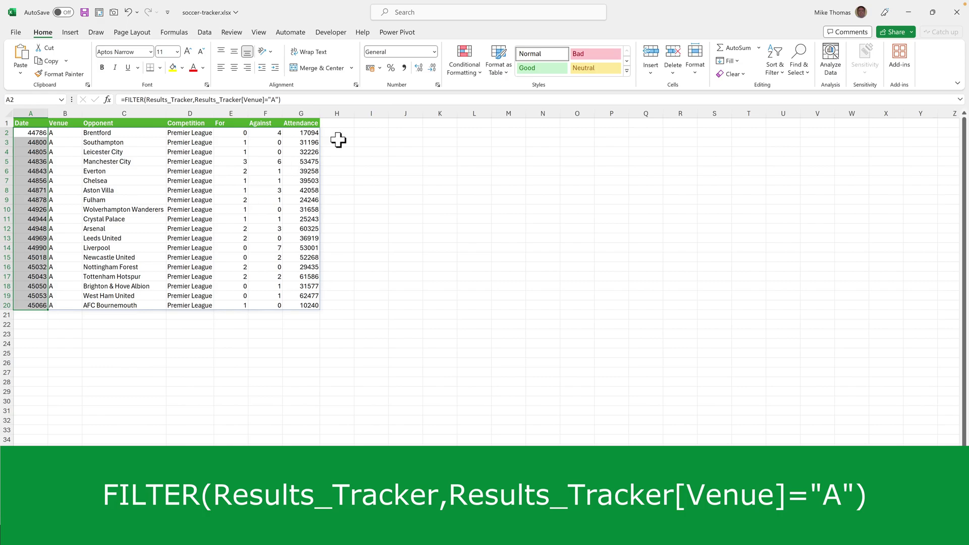
pyautogui.click(432, 49)
pyautogui.click(407, 187)
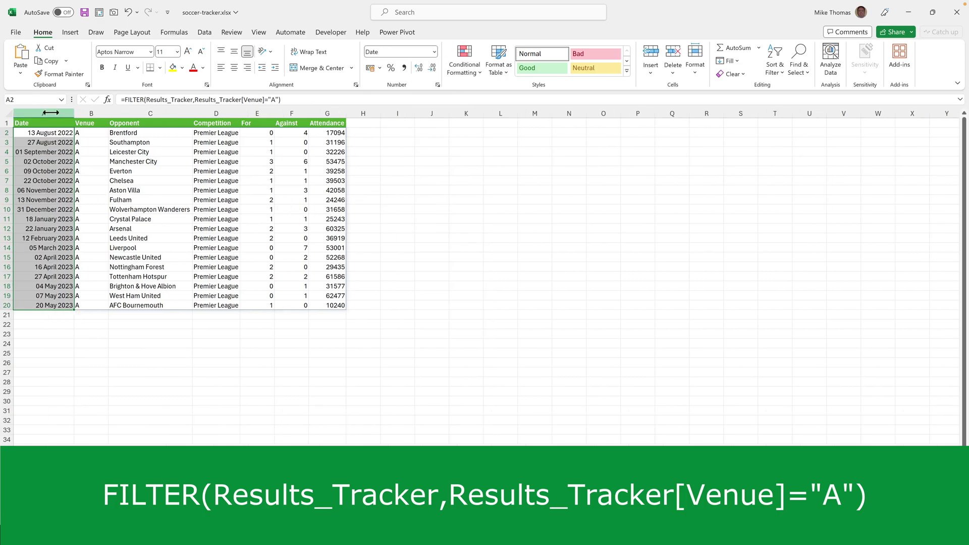
pyautogui.click(221, 67)
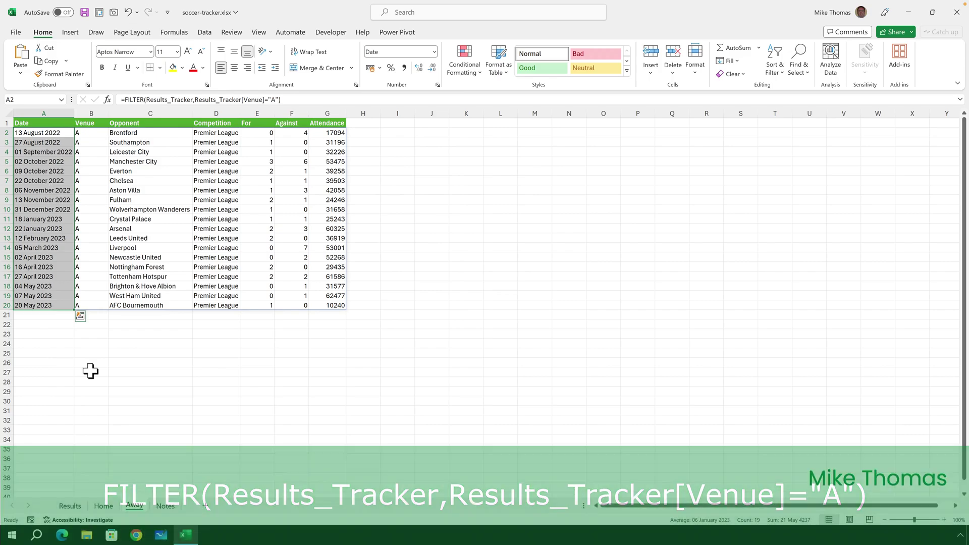
# Check the Away sheet's spill formula in A2, then switch to the Results sheet.
pyautogui.hotkey('ctrl', 'Home')
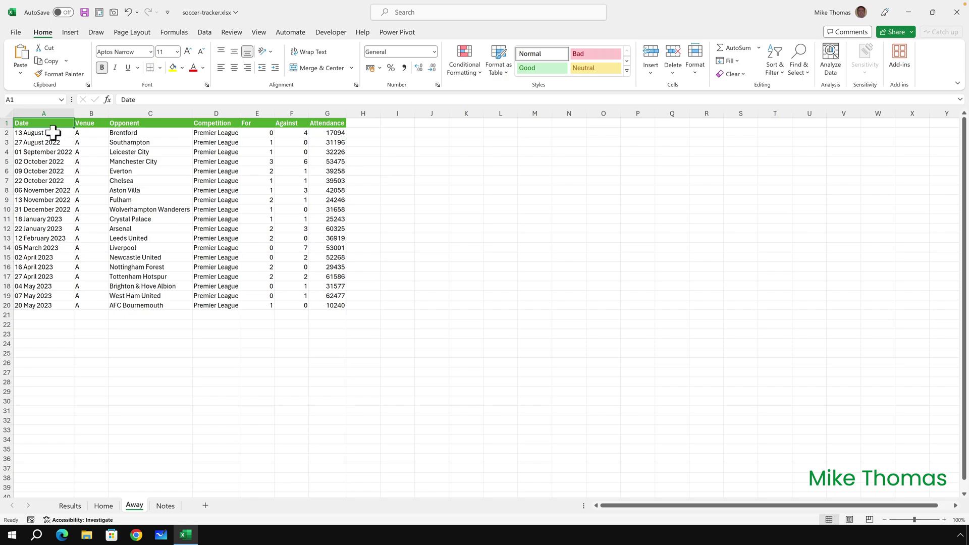
pyautogui.click(54, 133)
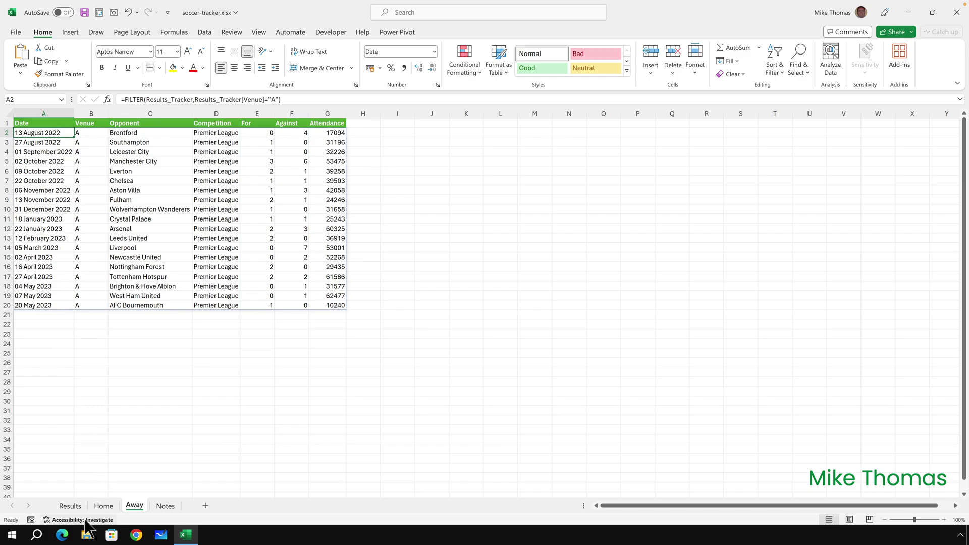
pyautogui.click(74, 505)
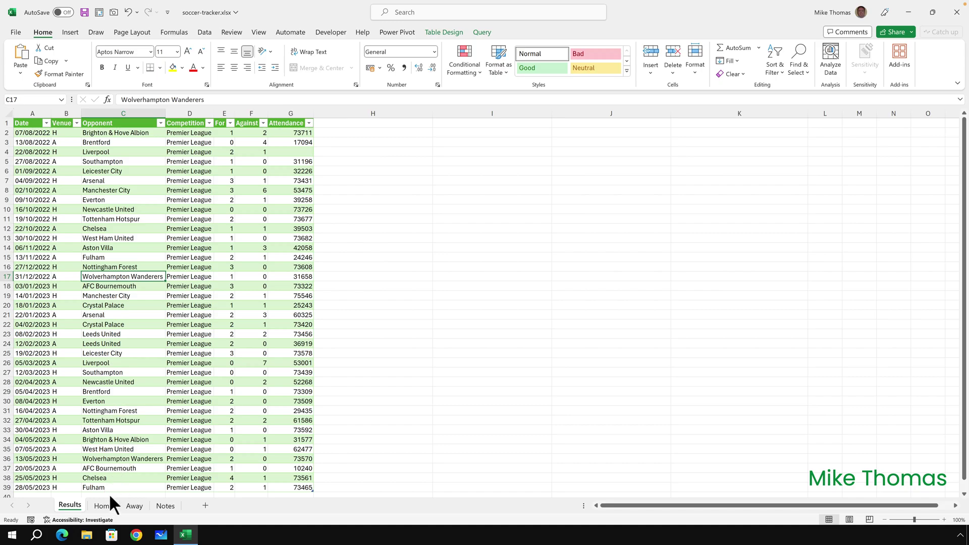
pyautogui.click(103, 506)
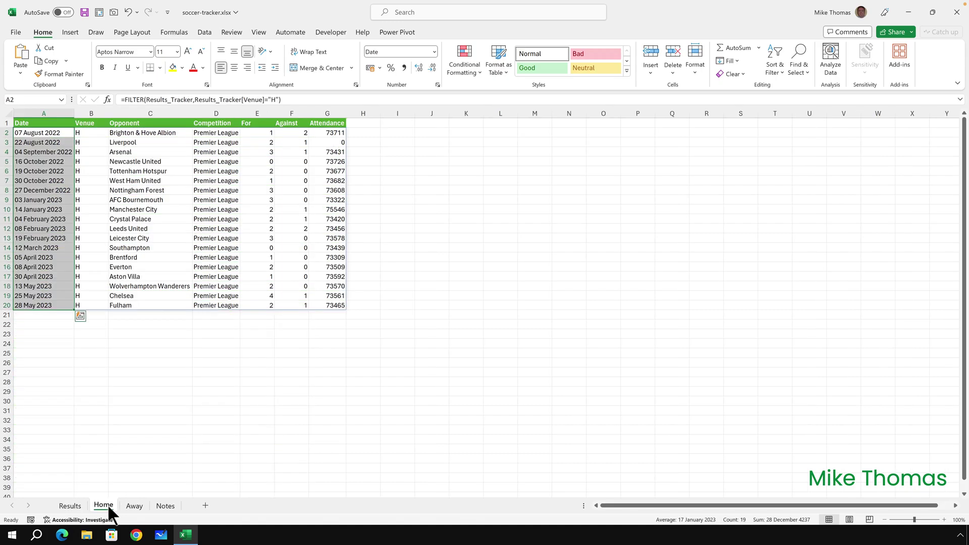
pyautogui.click(134, 506)
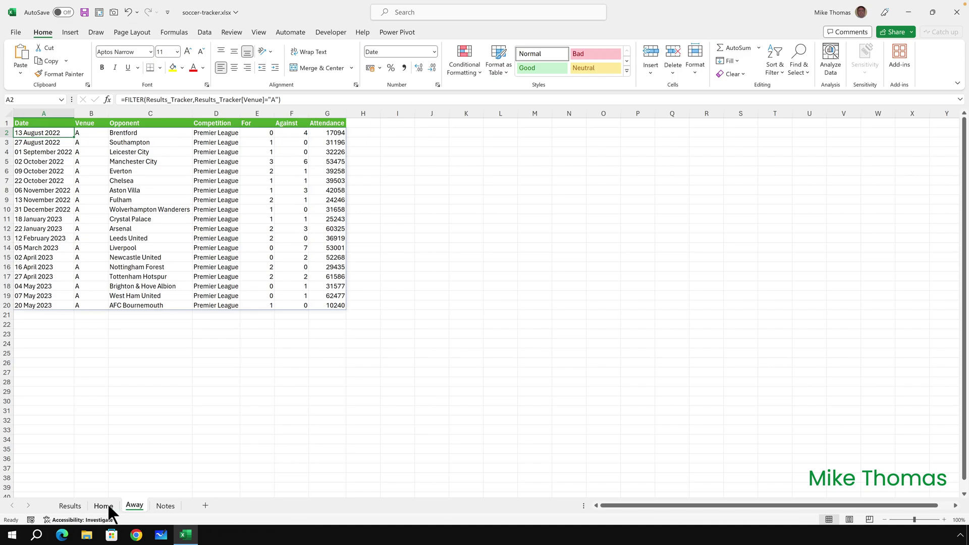
pyautogui.click(71, 506)
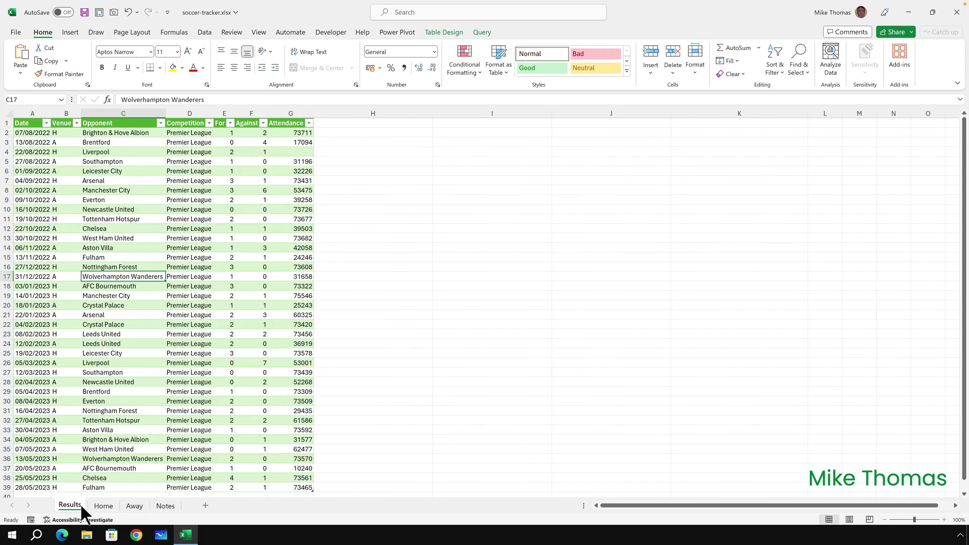